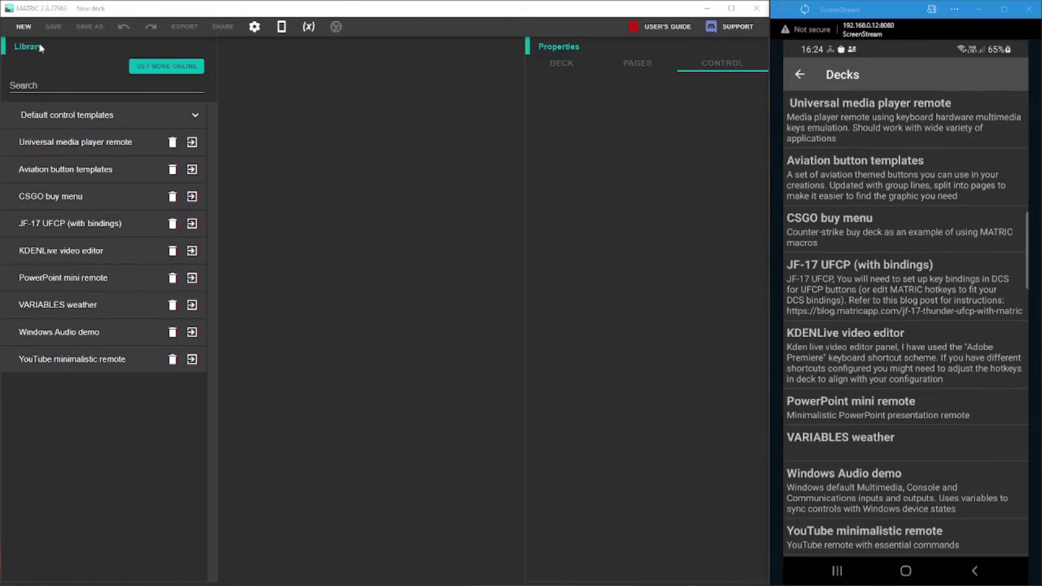
Step: Start a new deck, replace its title with 'Variable volume demo', and save it
left_click(27, 32)
left_click_drag(584, 88, 529, 90)
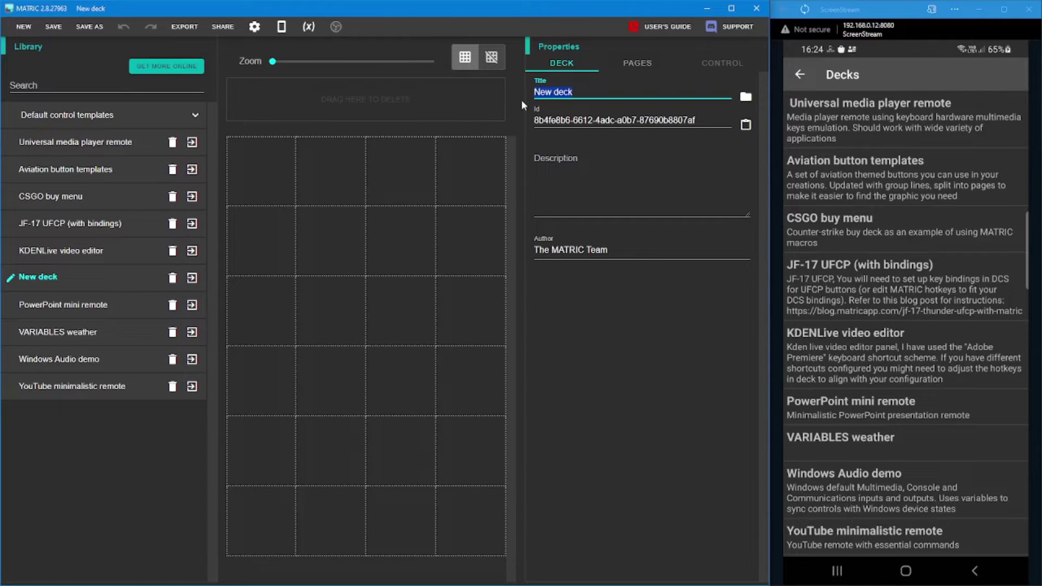
type("Variable volume demo")
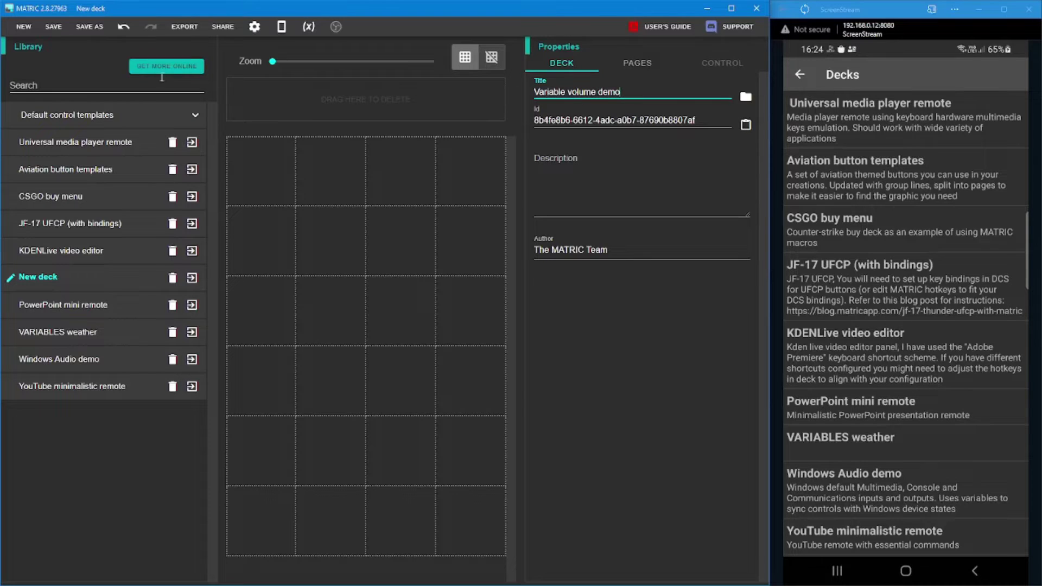
left_click(52, 29)
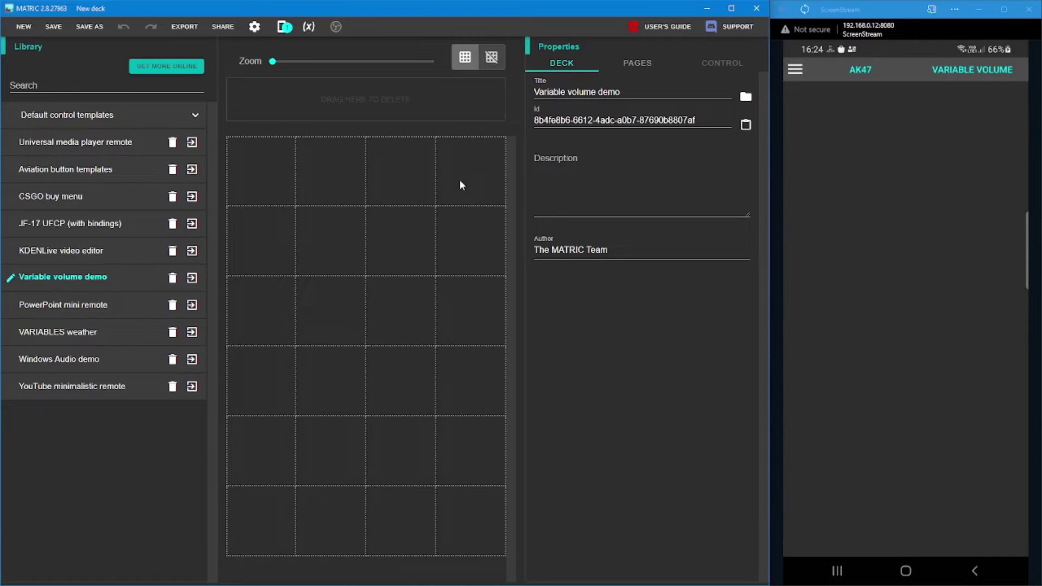
Step: Drag a vertical slider from the default control templates onto the deck grid
left_click(83, 112)
scroll(110, 255, "down", 4)
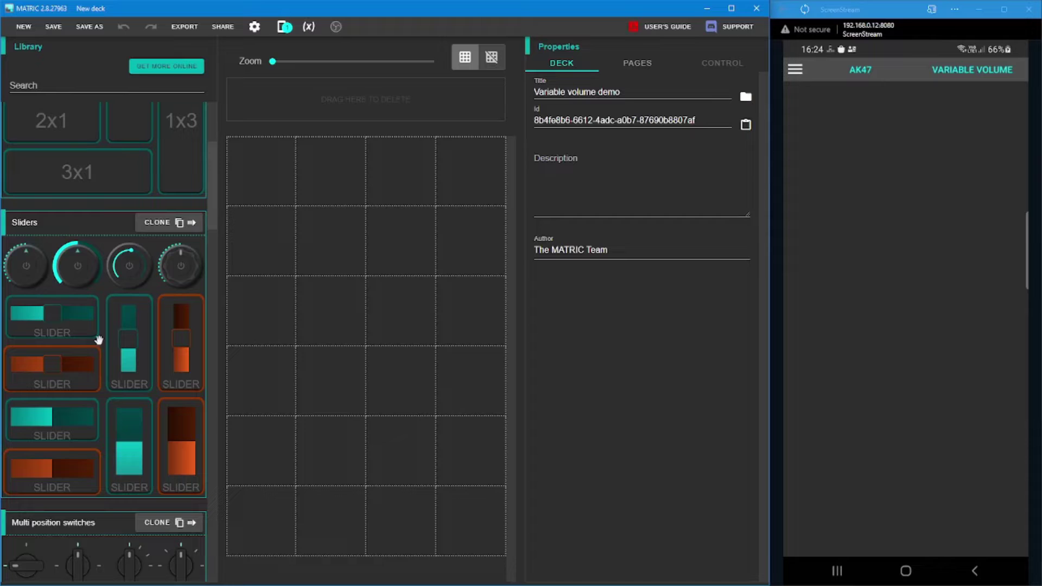
left_click_drag(122, 315, 277, 226)
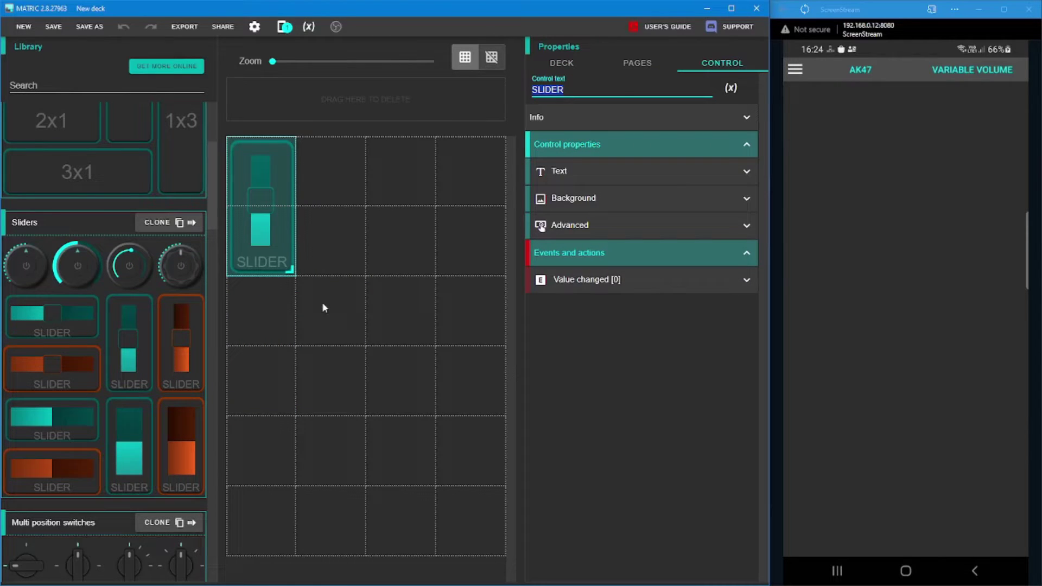
Step: Attach a Set volume action to the slider's Value changed event
left_click(608, 288)
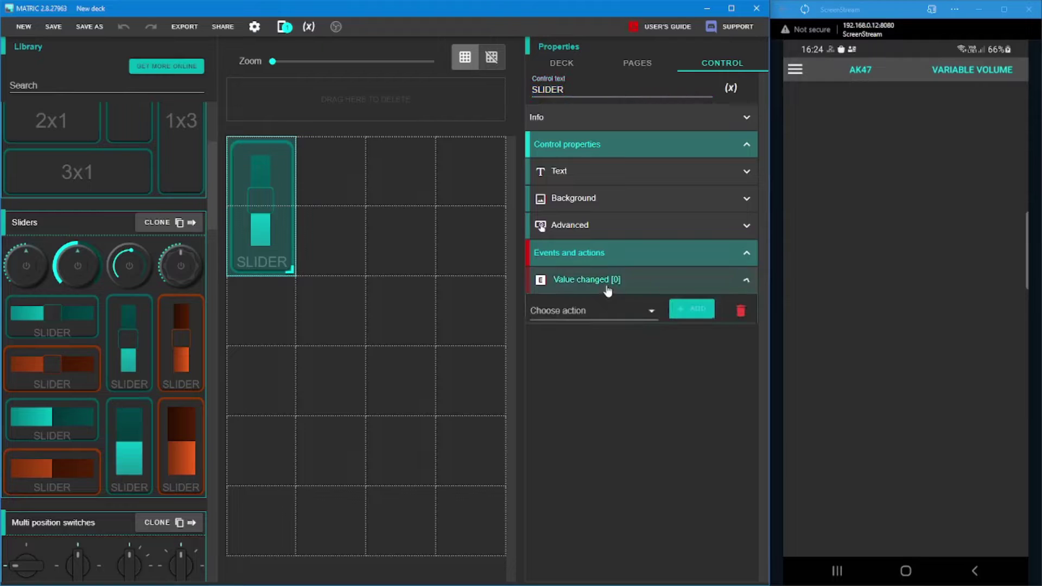
left_click(597, 313)
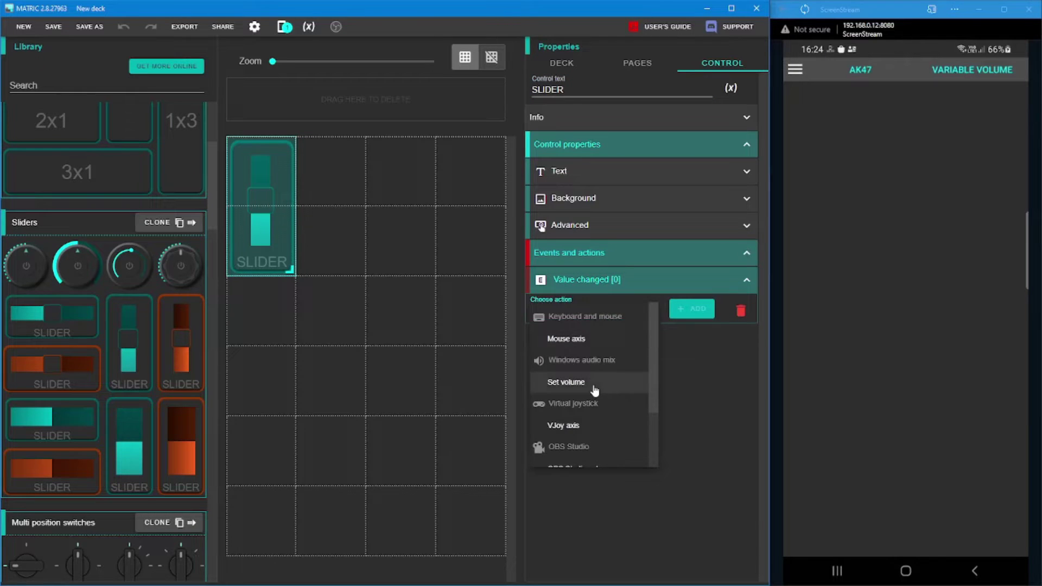
scroll(595, 388, "down", 1)
scroll(595, 390, "down", 1)
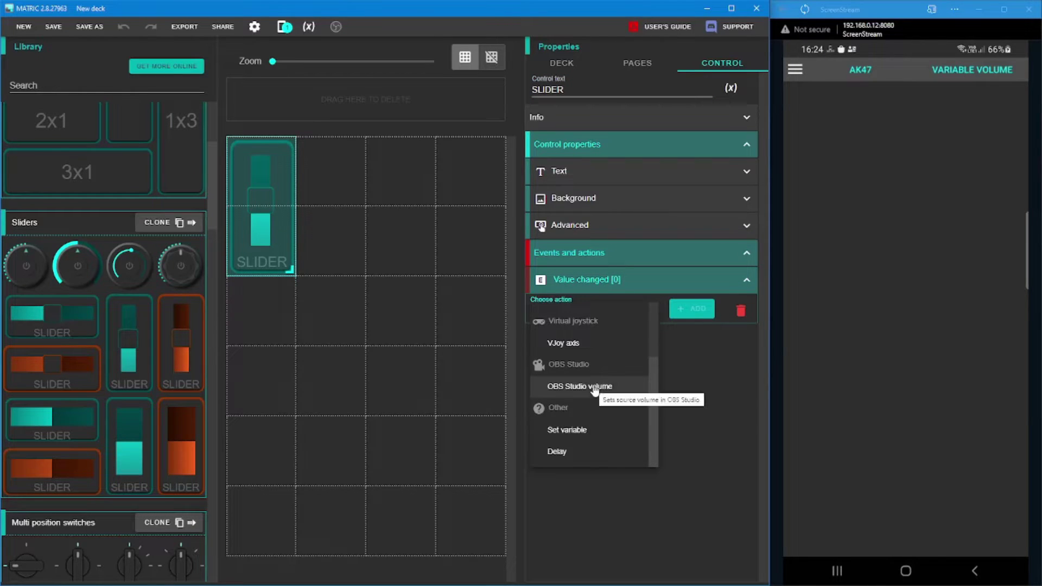
scroll(593, 385, "up", 3)
left_click(593, 382)
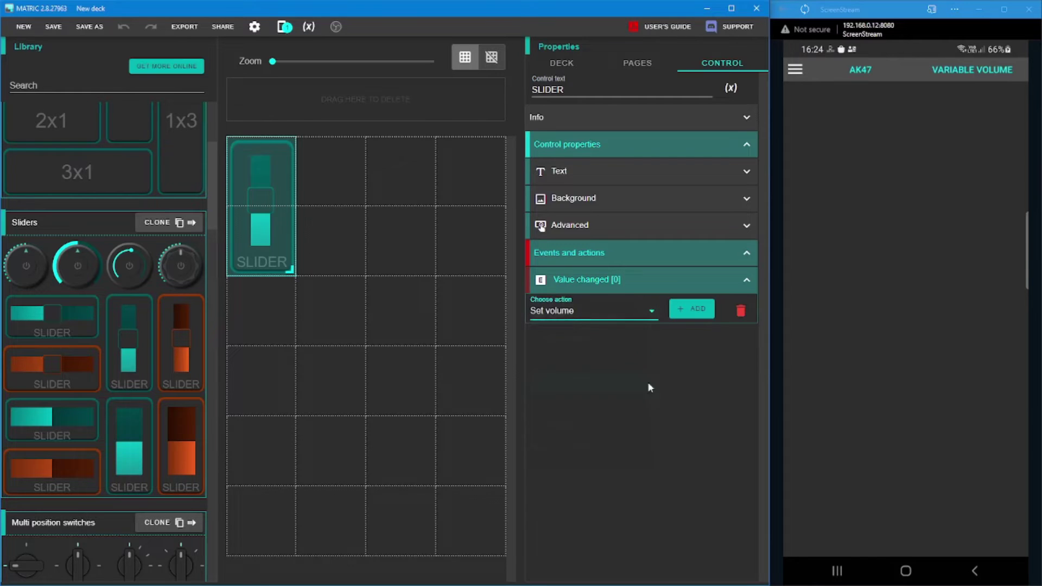
left_click(692, 309)
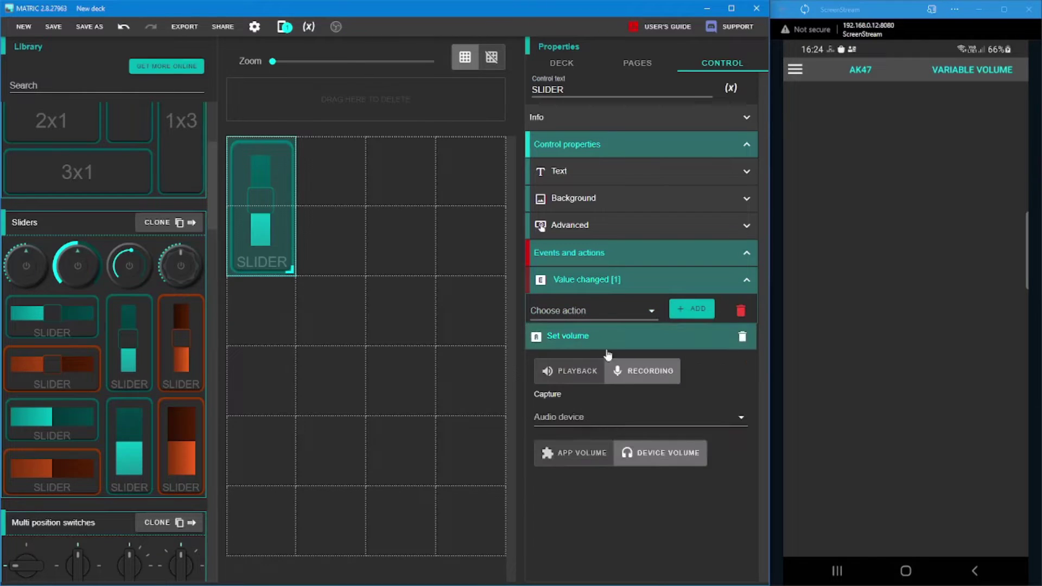
Step: Make the Set volume action target the ROG PG279Q playback device
left_click(589, 418)
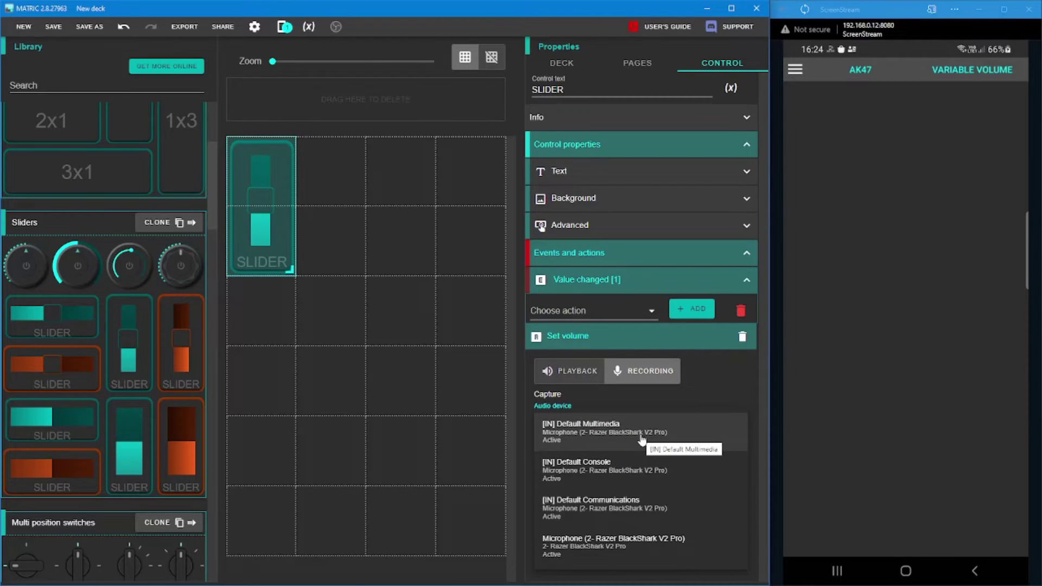
left_click(591, 431)
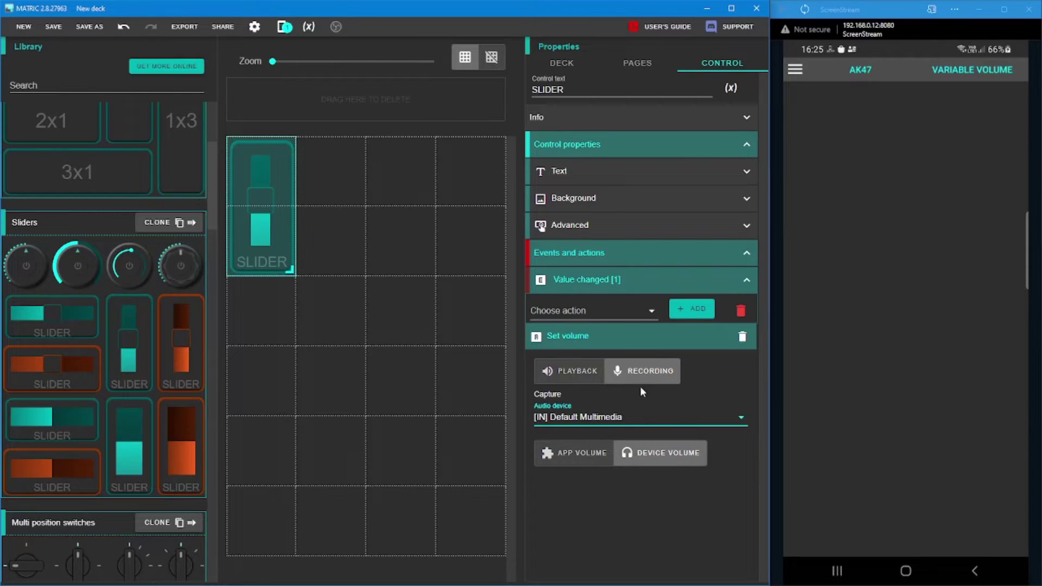
left_click(570, 371)
left_click(600, 411)
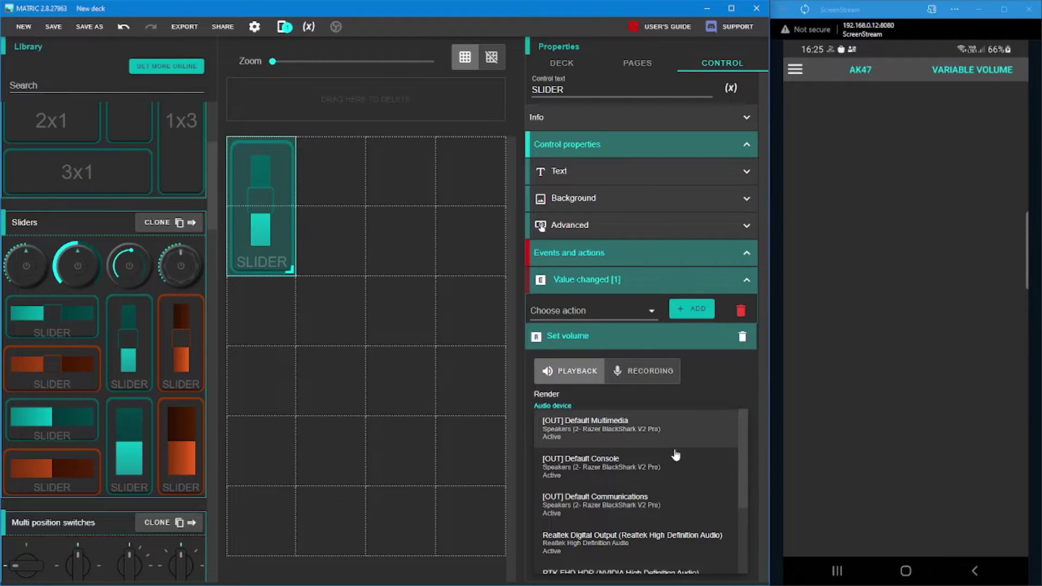
scroll(676, 455, "down", 1)
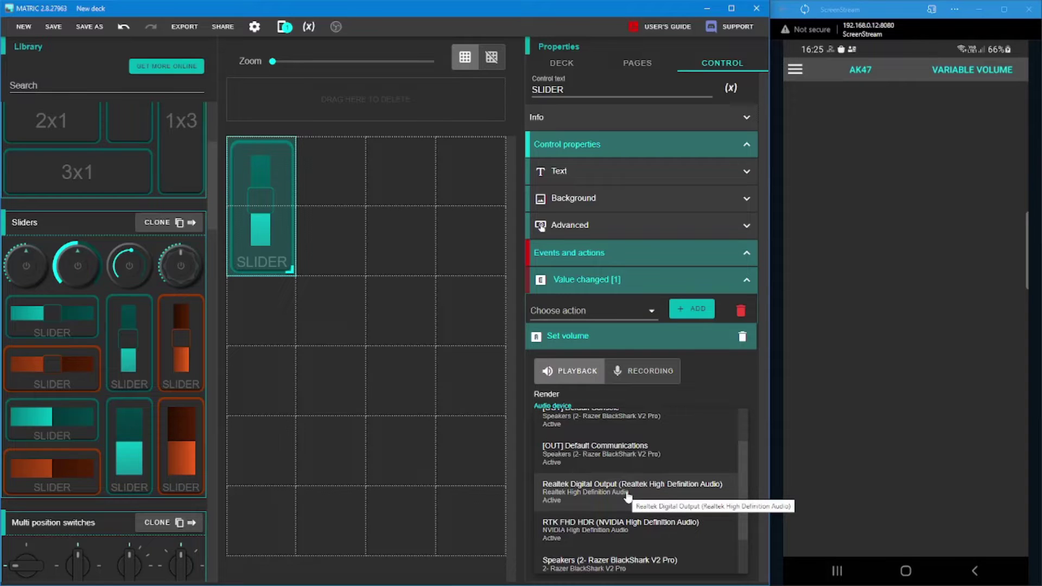
scroll(629, 496, "down", 1)
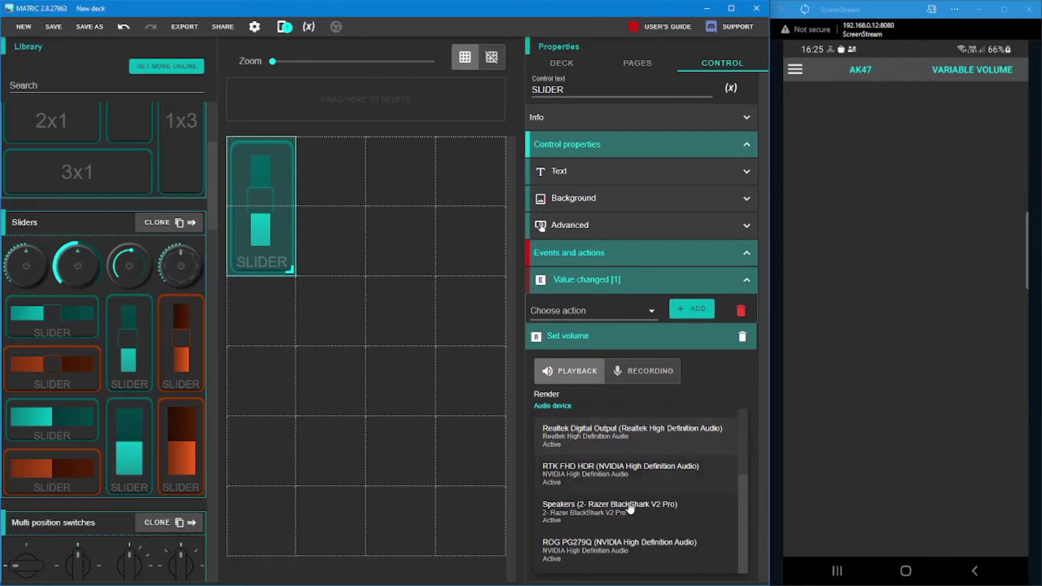
left_click(600, 546)
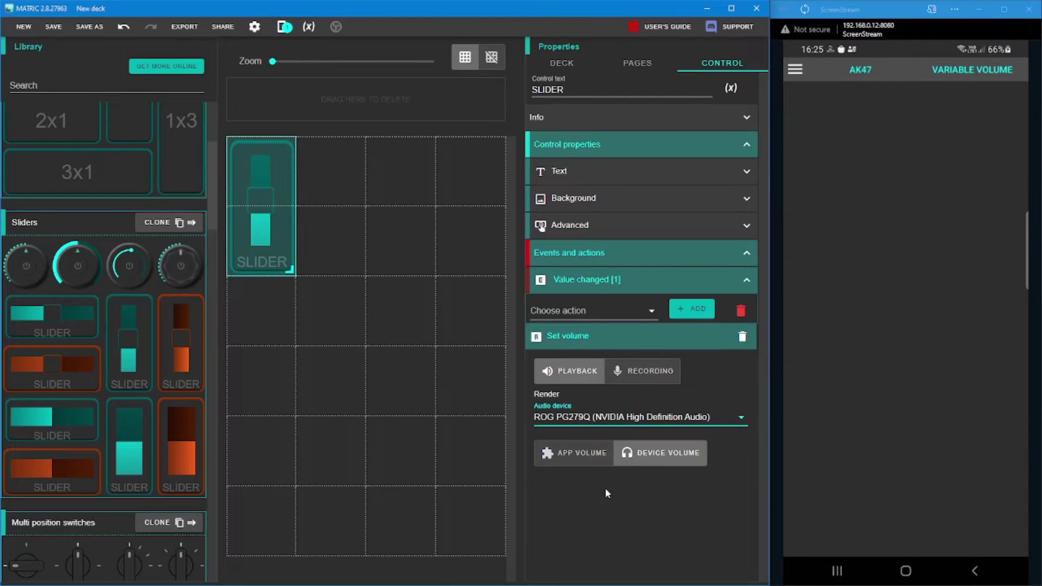
Step: Save the deck, then show ROG PG279Q in Volume Mixer and raise its volume
left_click(54, 28)
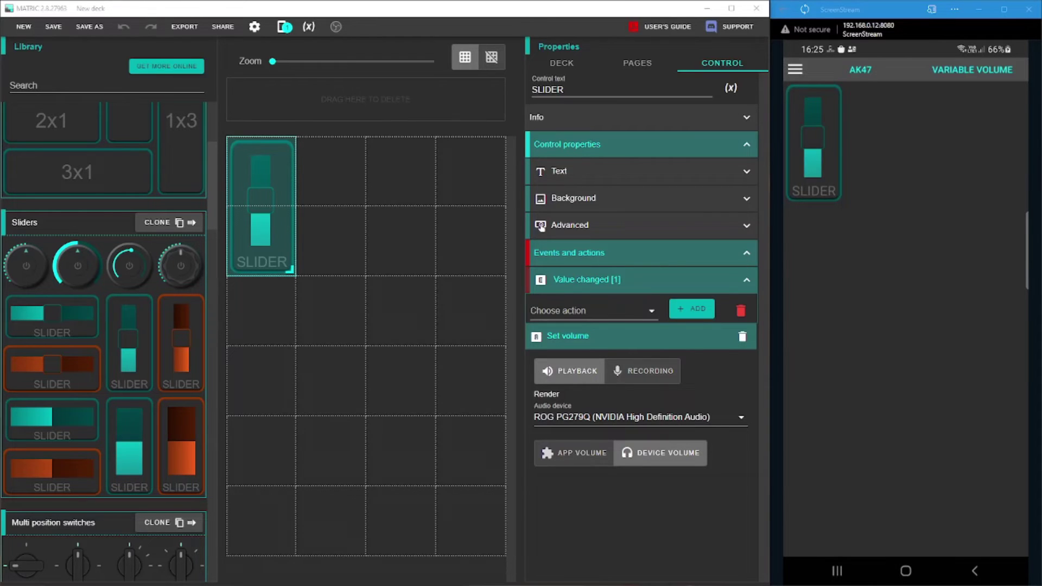
left_click_drag(532, 14, 271, 312)
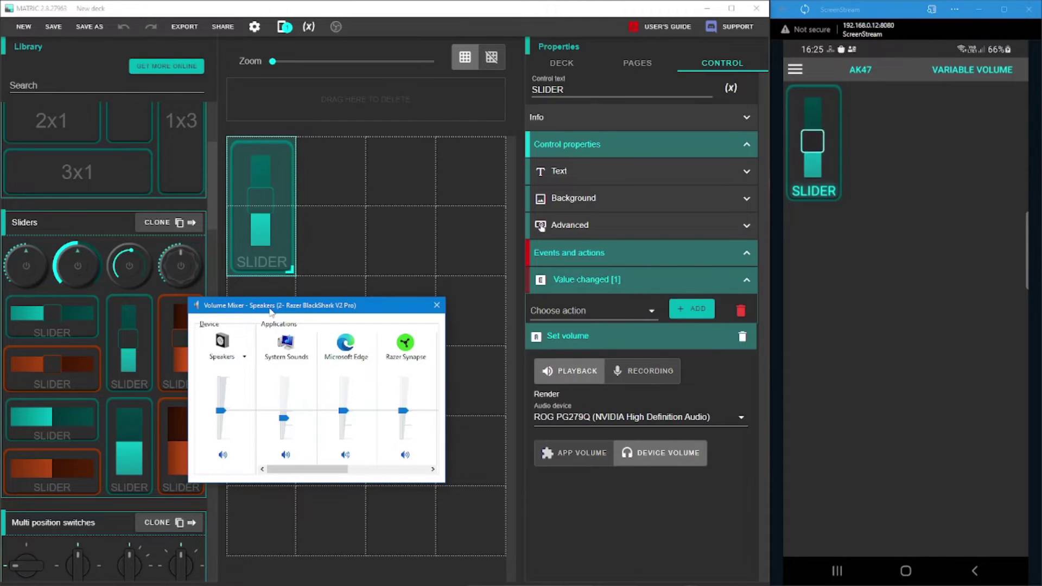
left_click(244, 357)
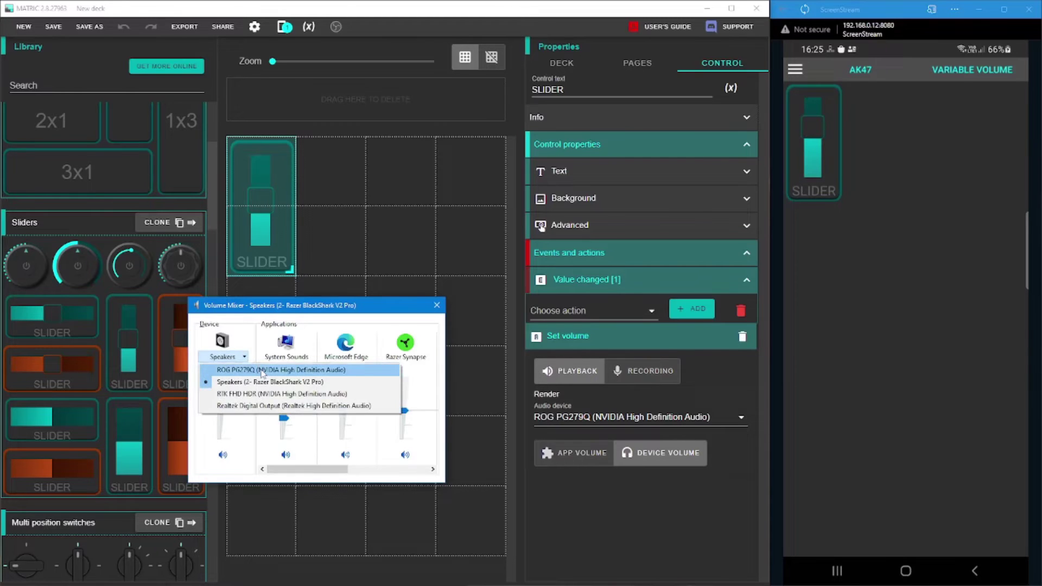
left_click(262, 370)
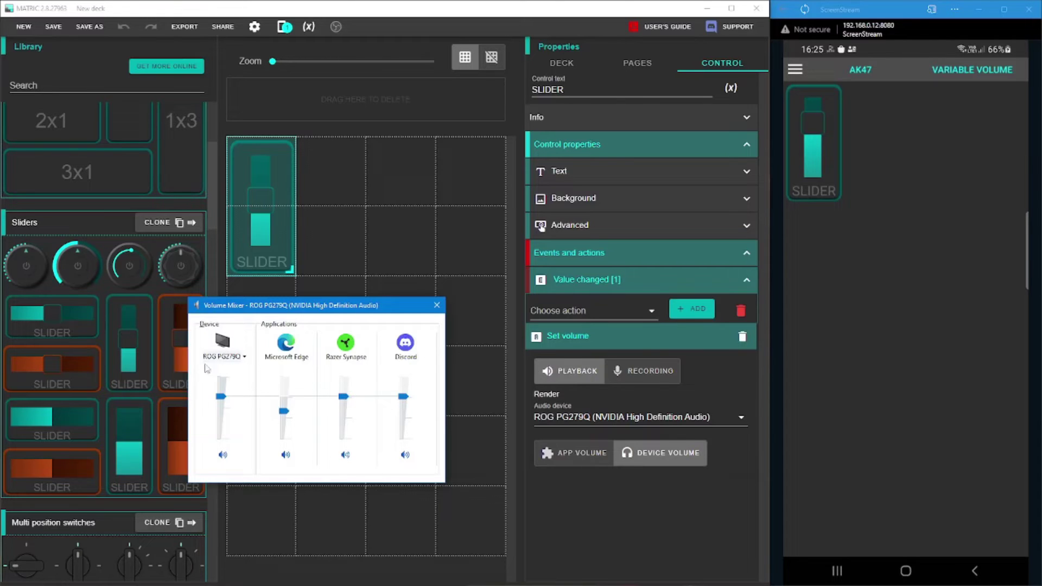
mouse_move(220, 398)
left_mouse_down()
mouse_move(221, 423)
mouse_move(221, 383)
mouse_move(226, 418)
mouse_move(227, 396)
left_mouse_up()
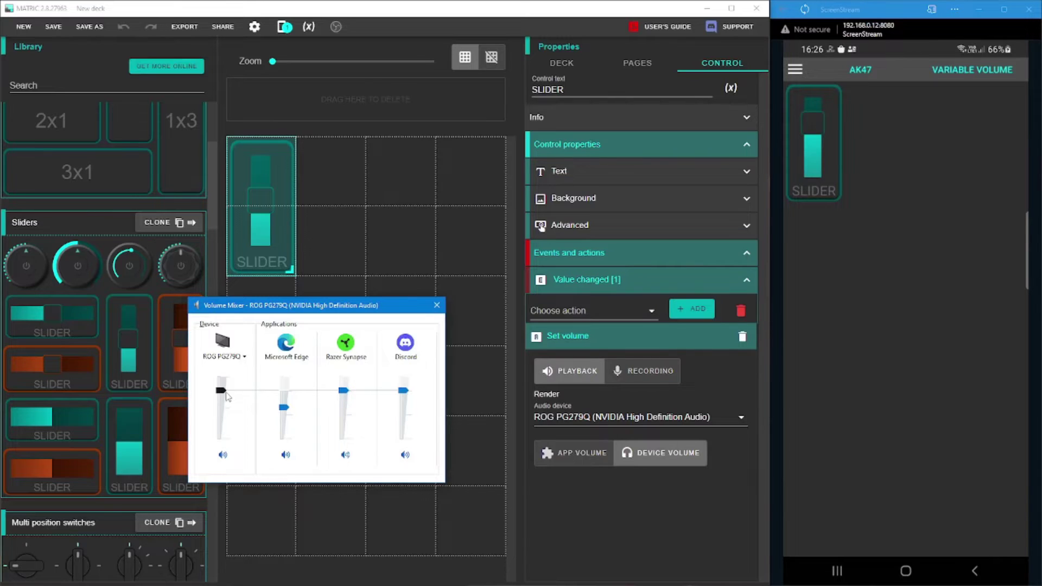
Step: Open the variables list, clear the old filter, and filter by 'PG' for ROG PG279Q variables
left_click(312, 30)
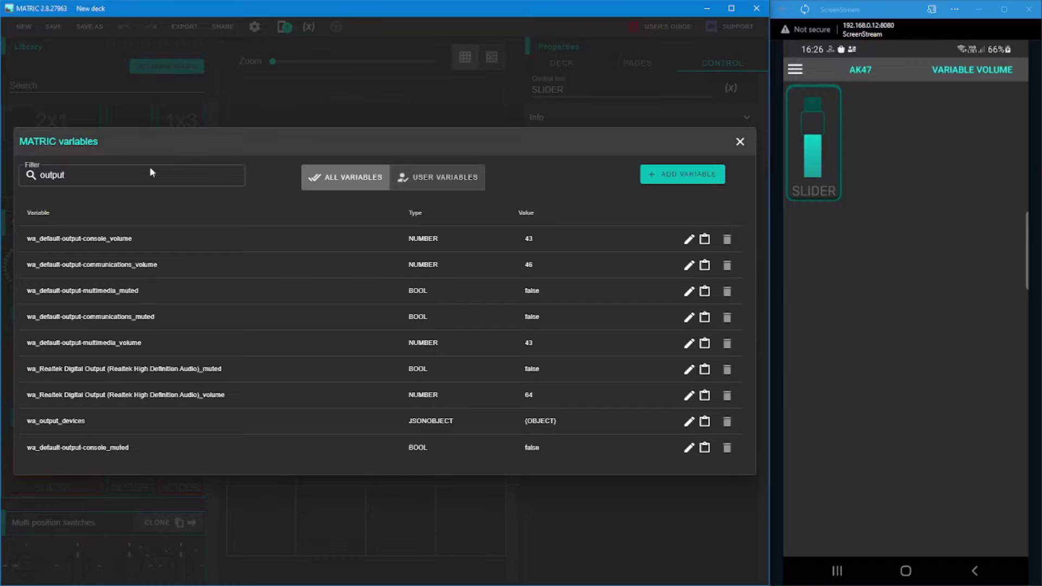
left_click(152, 172)
double_click(119, 175)
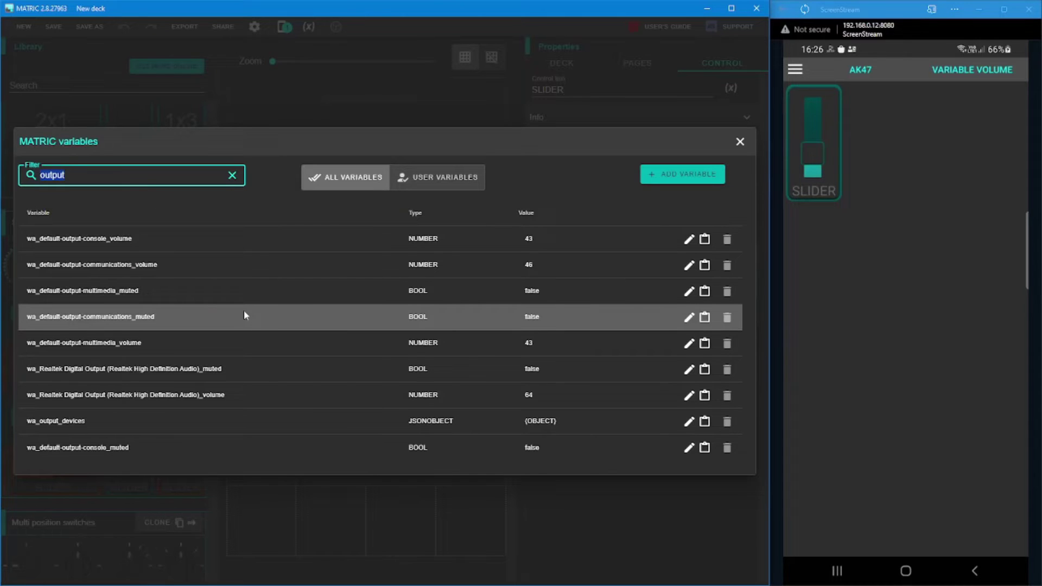
left_click(232, 175)
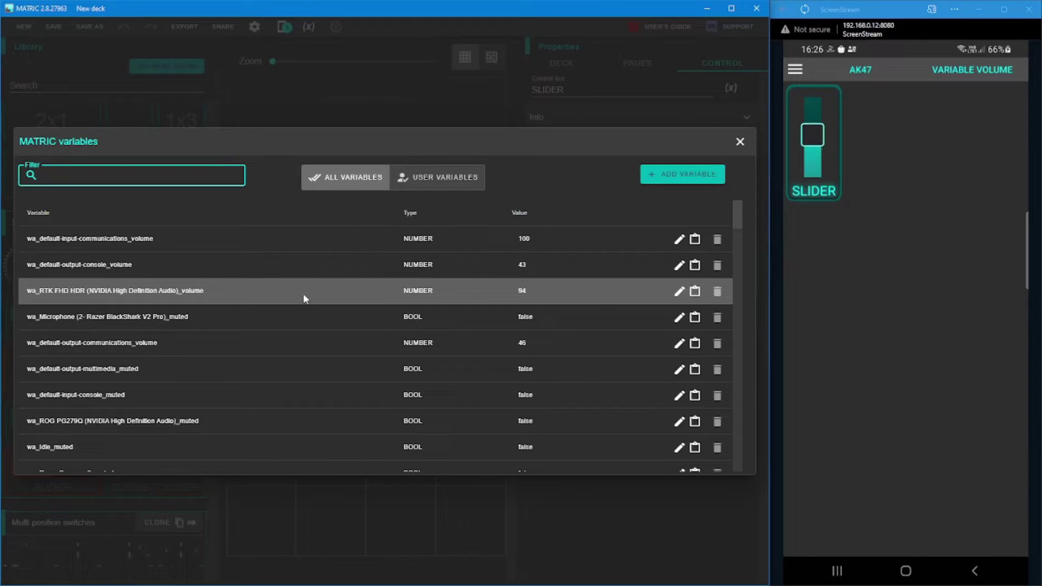
scroll(341, 383, "down", 5)
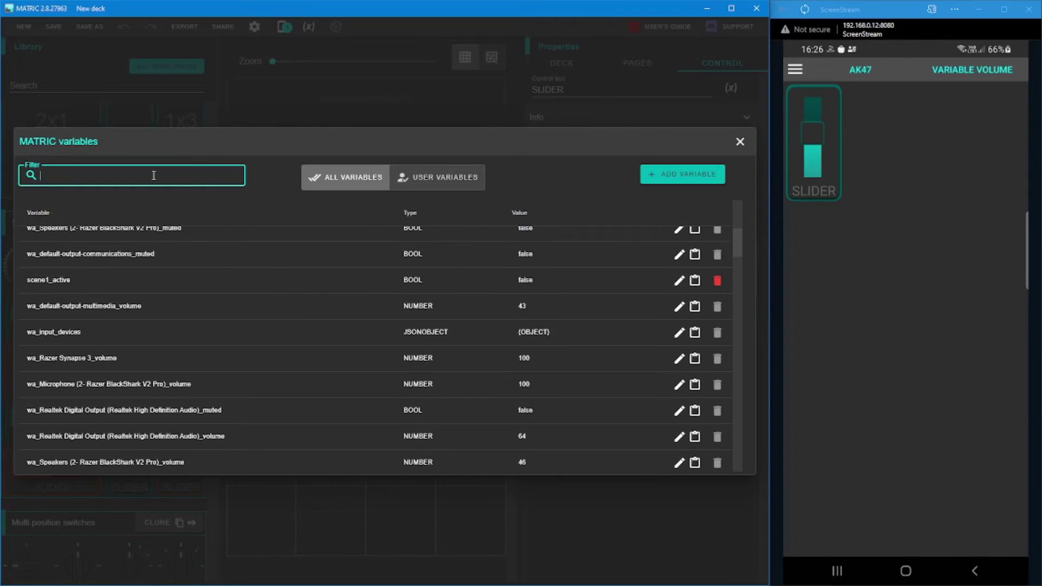
type("PG")
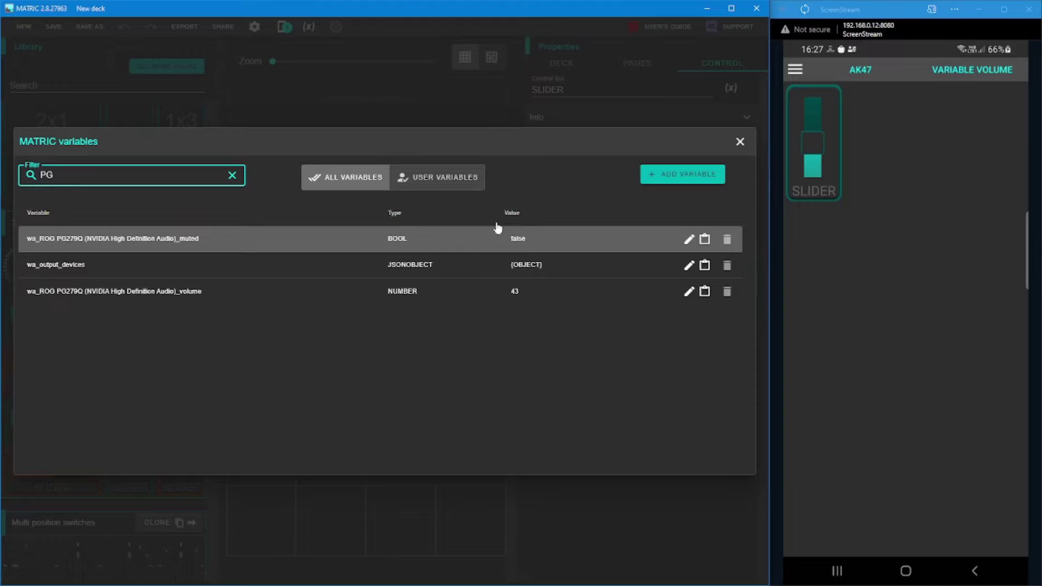
Step: Close the variables list and, under Advanced, bind Control state to the ROG PG279Q _volume variable
left_click(742, 143)
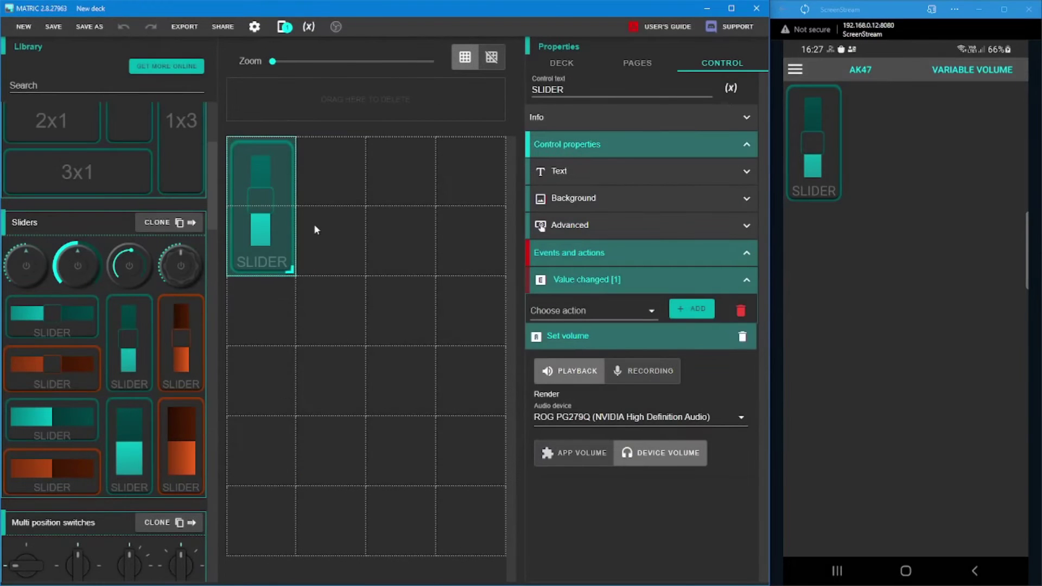
left_click(584, 255)
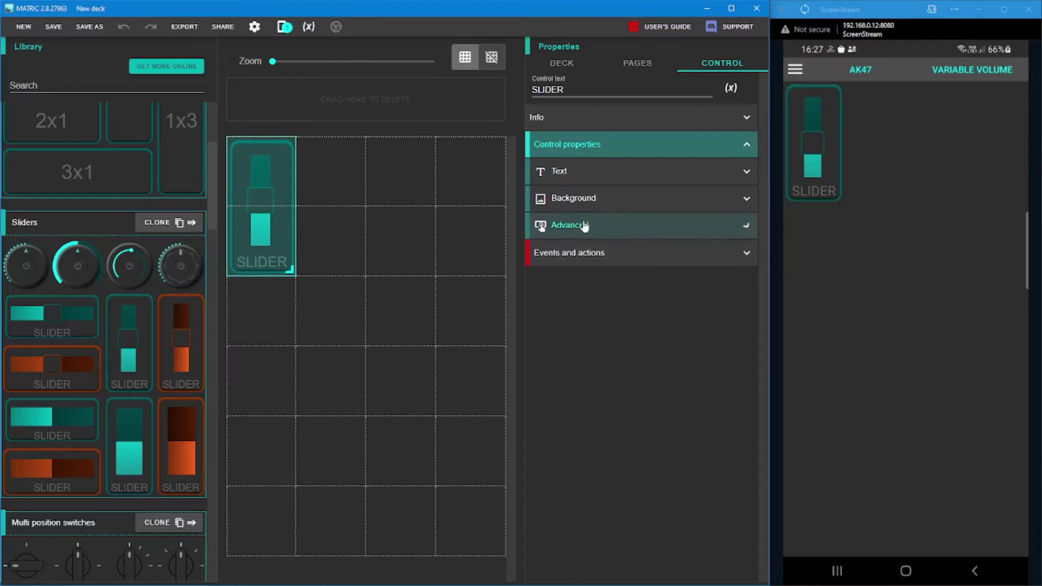
left_click(584, 226)
scroll(541, 282, "down", 8)
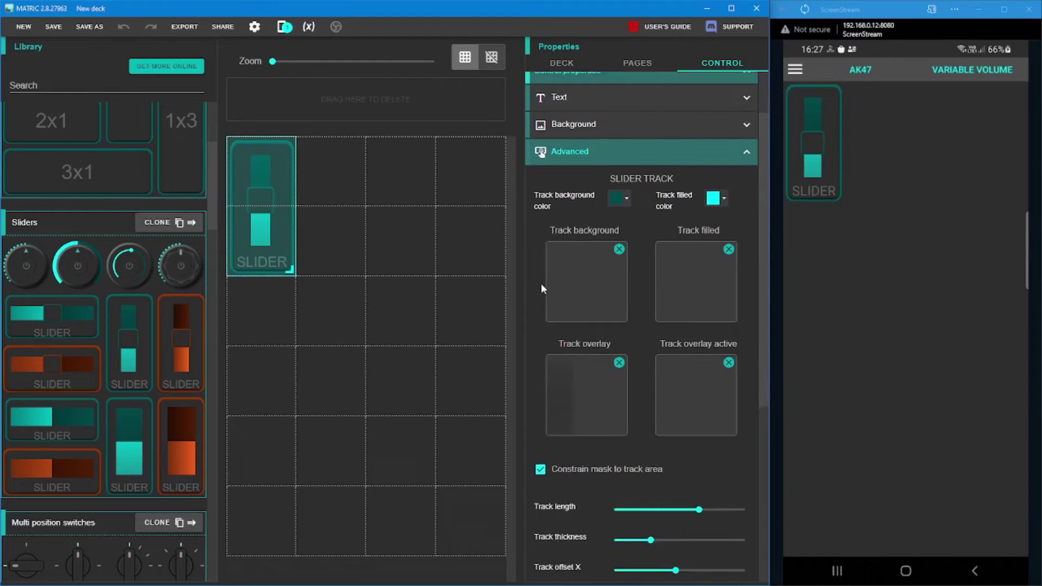
scroll(546, 280, "down", 1)
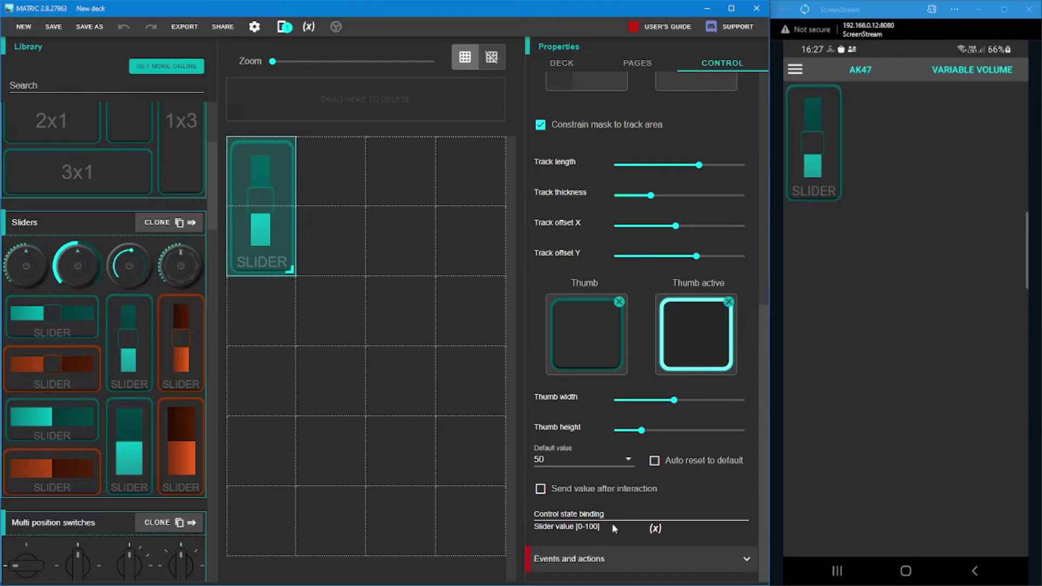
left_click(656, 529)
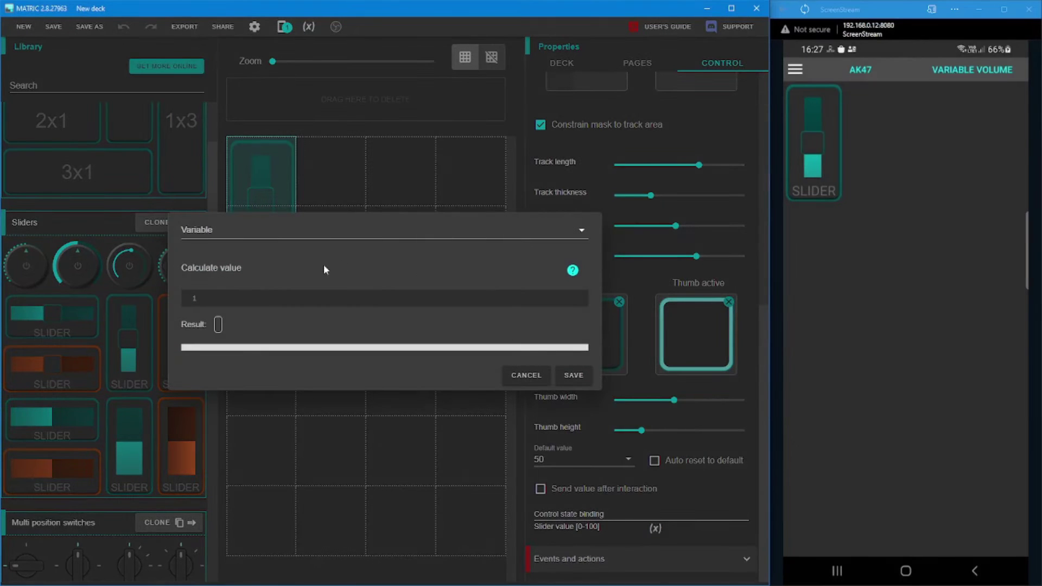
left_click(247, 222)
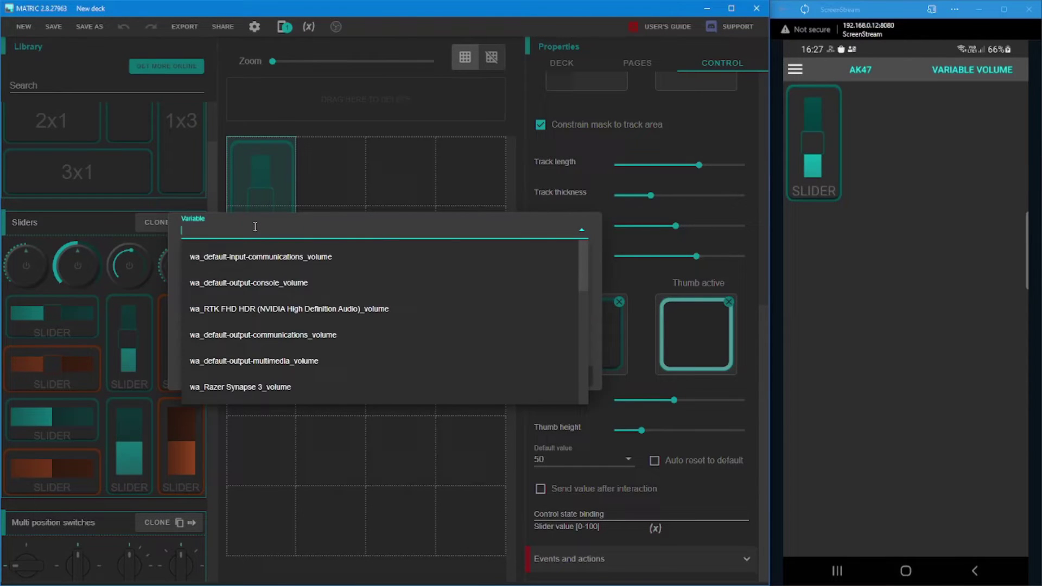
type("PG")
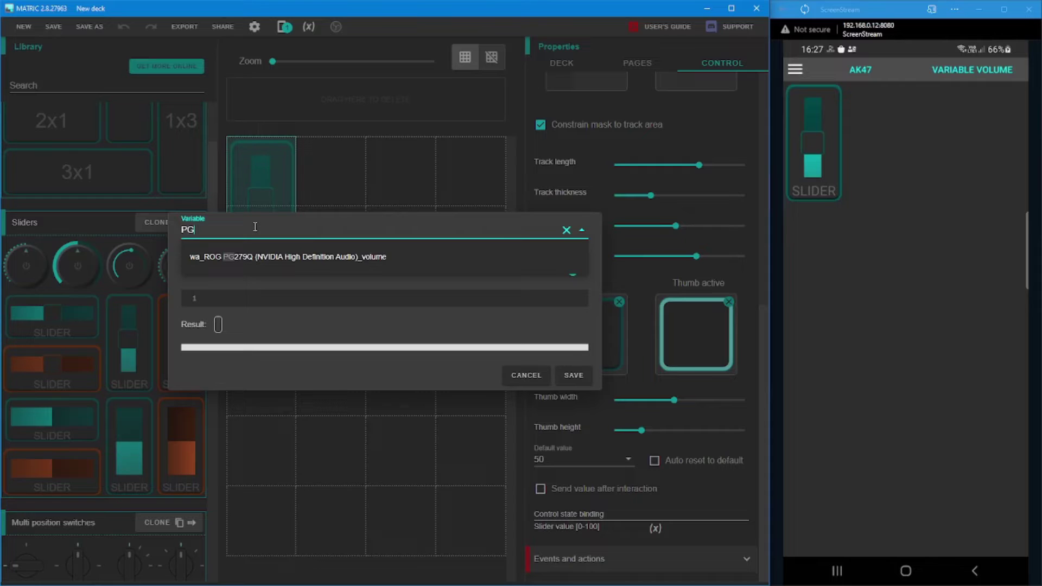
left_click(279, 258)
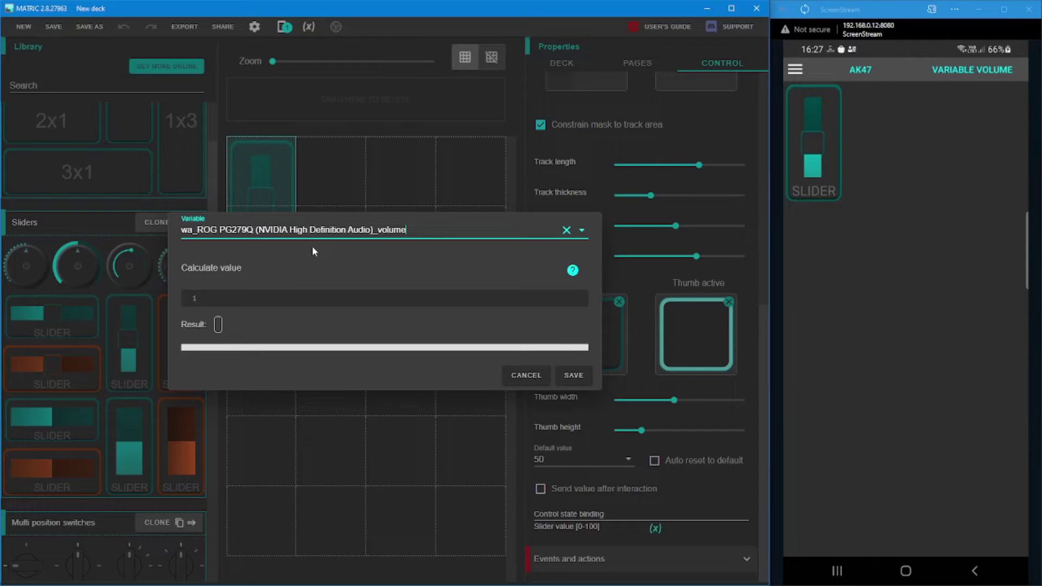
Step: Confirm the binding, save the deck, and move the ROG PG279Q volume to test the phone slider
left_click(571, 376)
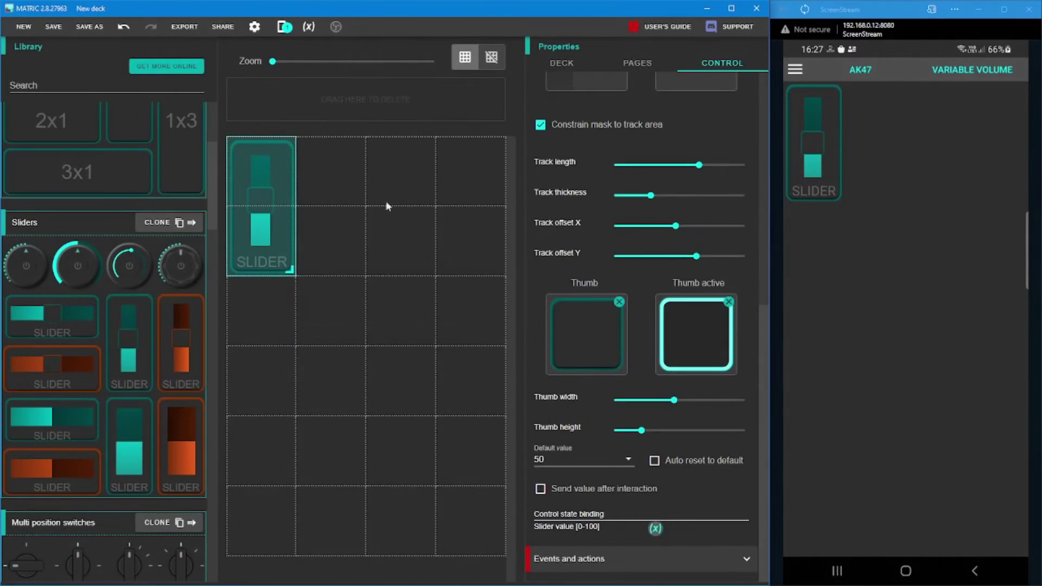
left_click(59, 30)
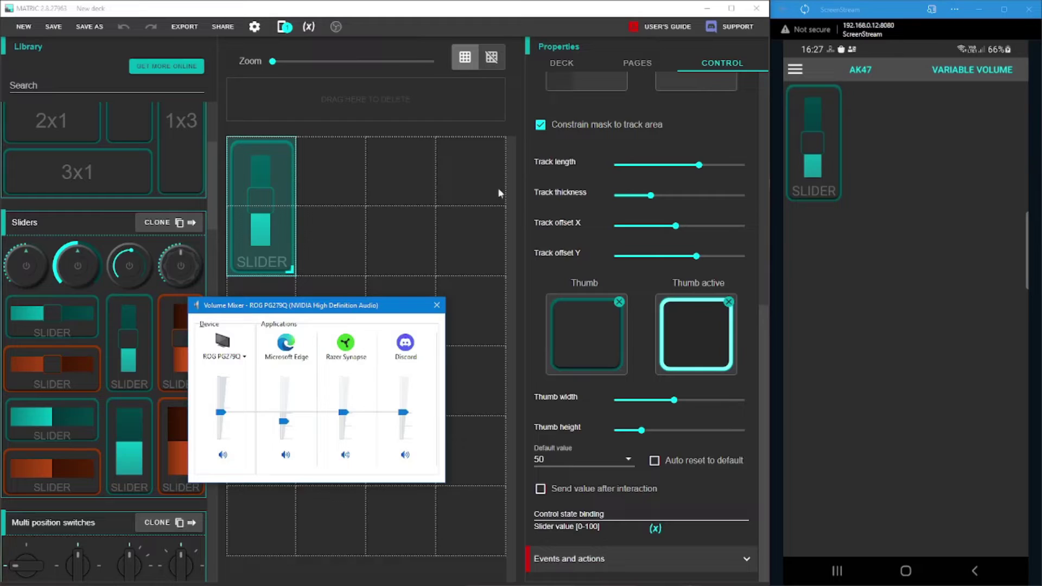
mouse_move(218, 414)
left_mouse_down()
mouse_move(219, 394)
mouse_move(219, 418)
mouse_move(222, 396)
mouse_move(229, 420)
mouse_move(224, 398)
left_mouse_up()
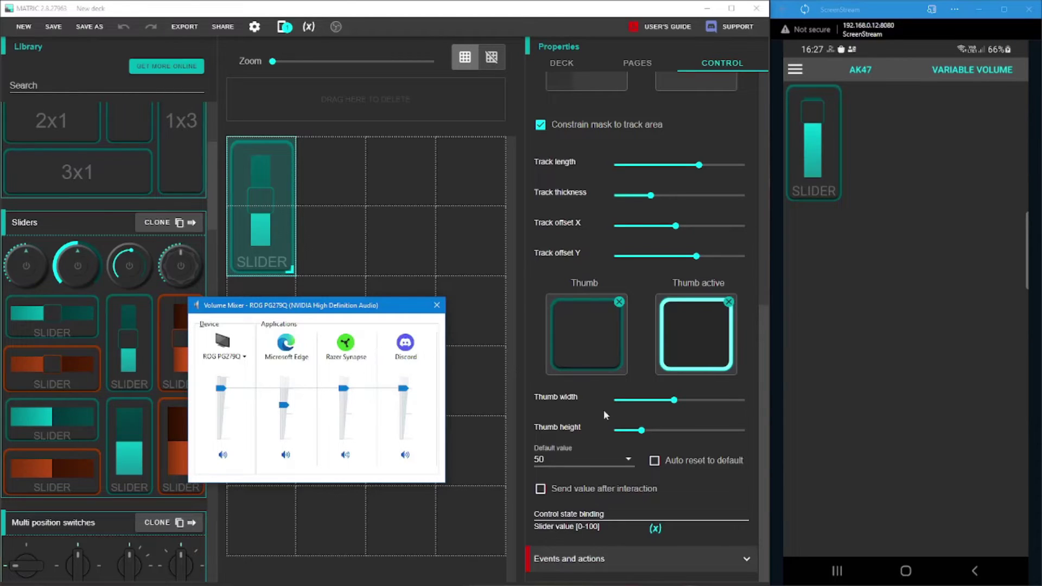
left_click_drag(763, 383, 779, 151)
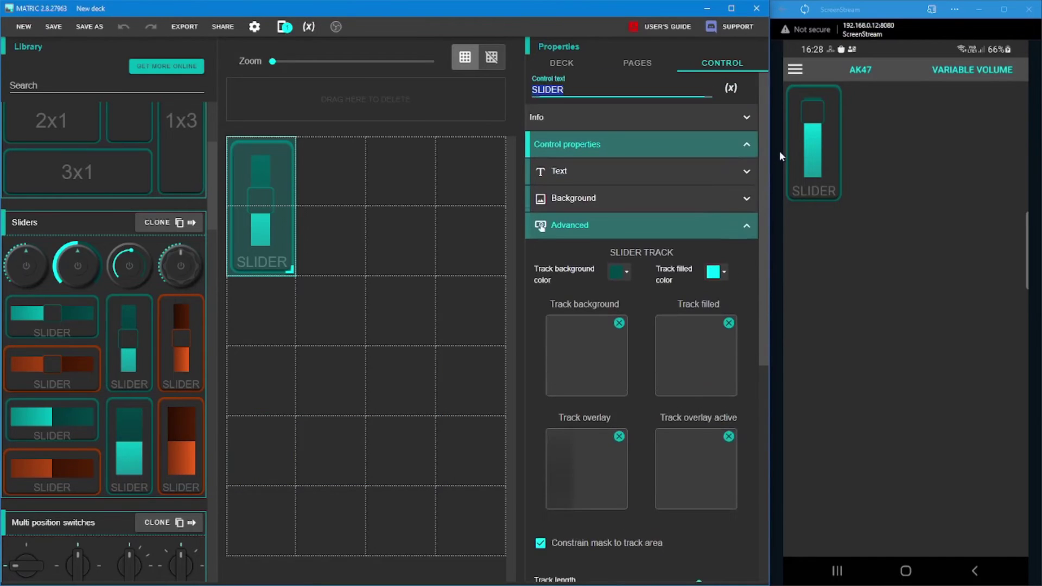
Step: Collapse Advanced and bind the Control text to the ROG PG279Q _volume variable via a 'PG' search
left_click(580, 227)
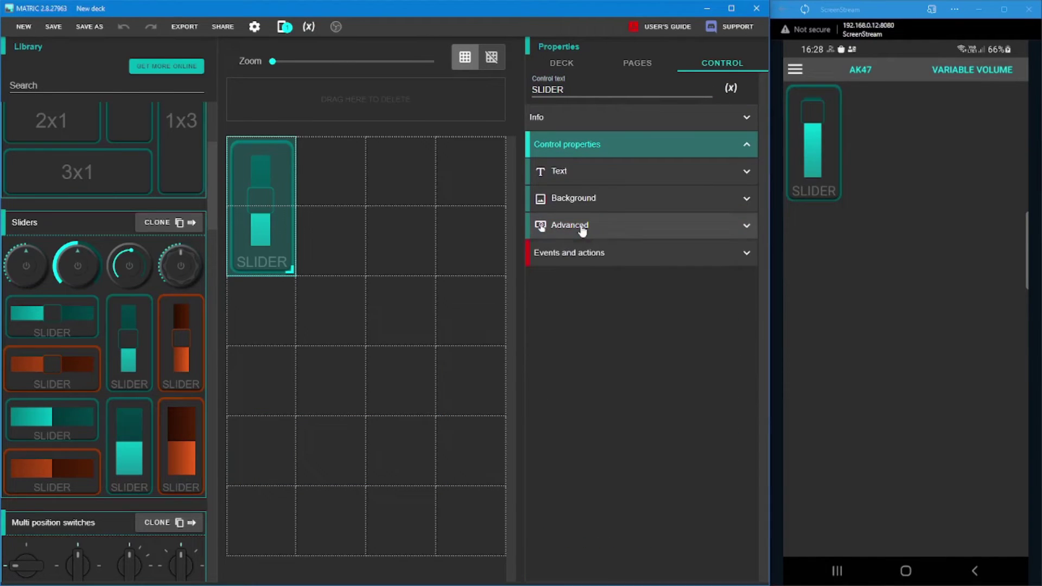
left_click(730, 91)
left_click(254, 234)
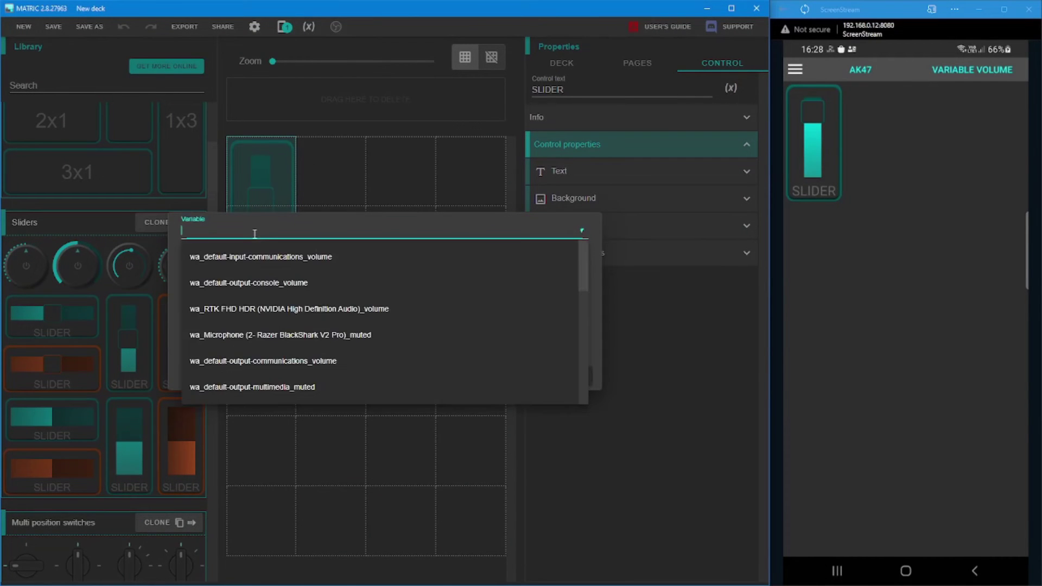
type("PG")
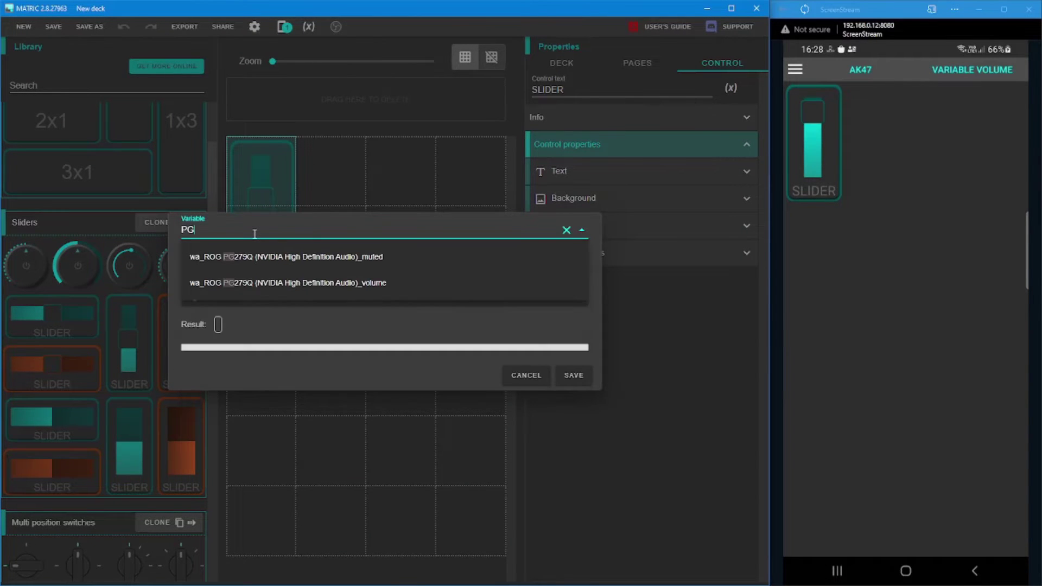
left_click(337, 283)
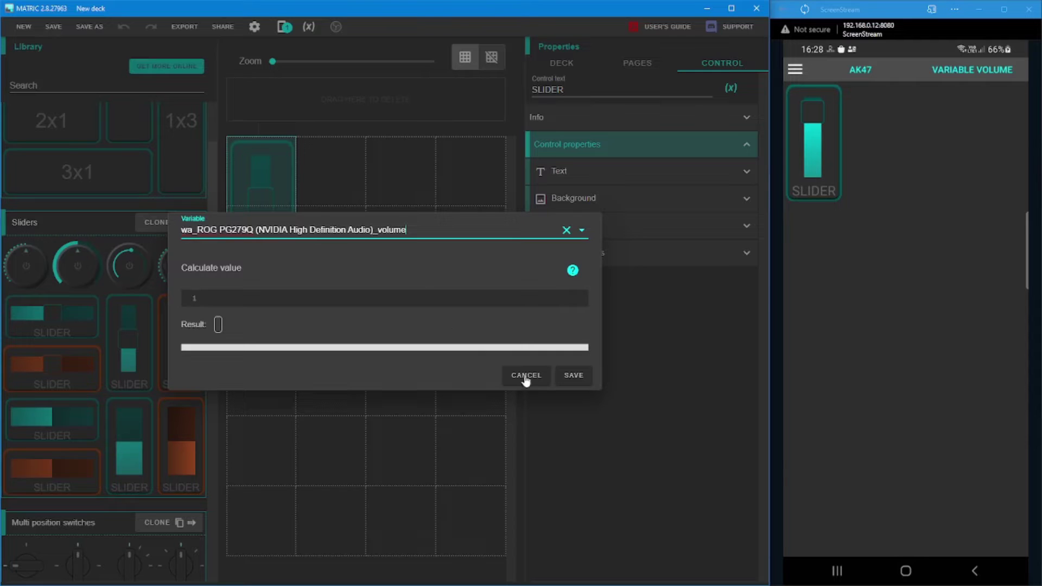
left_click(573, 376)
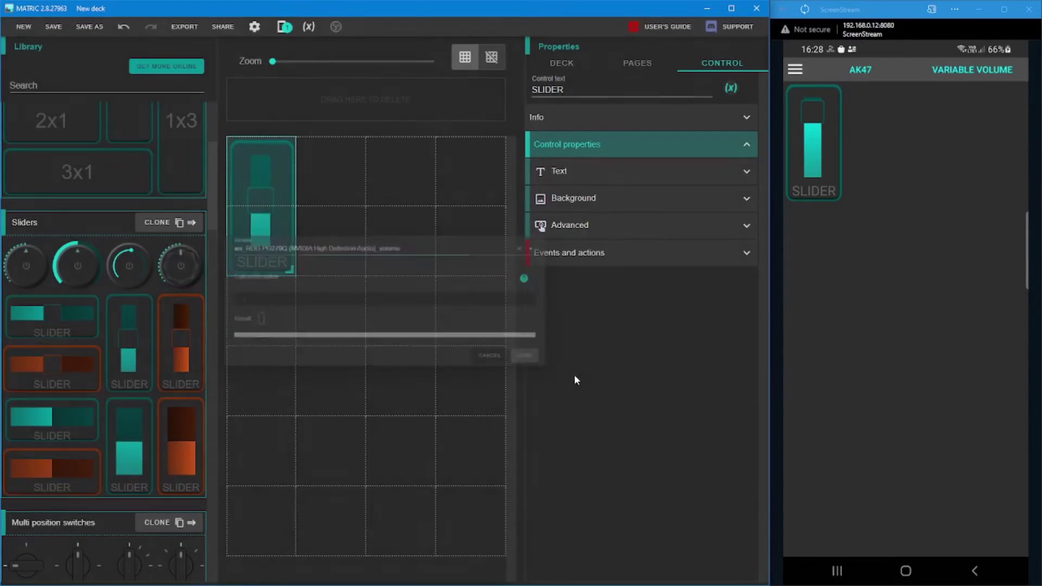
Step: Save the deck, check the phone label shows the volume 70, and reopen the Control text binding
left_click(58, 31)
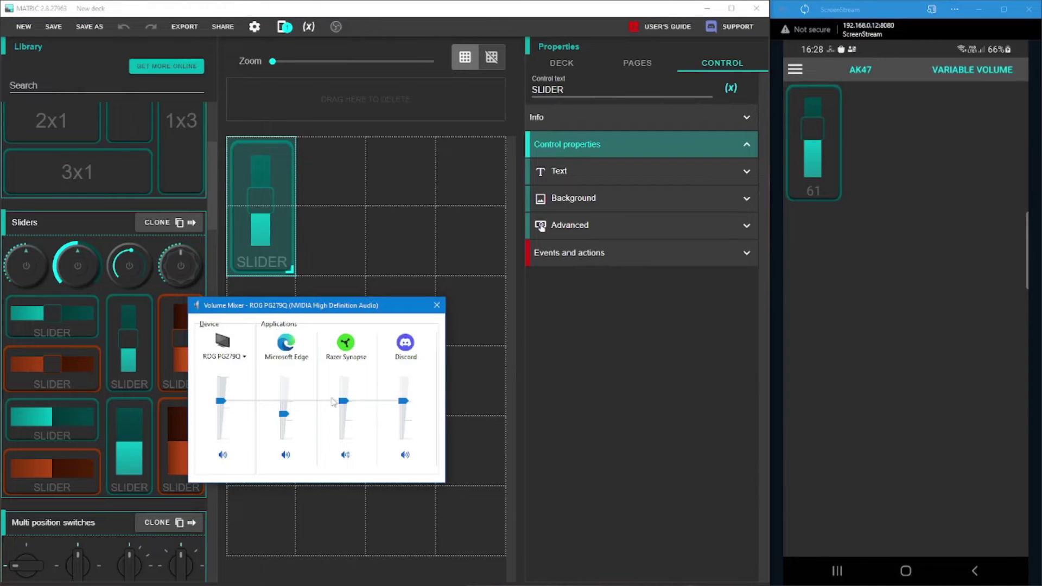
mouse_move(221, 401)
left_mouse_down()
mouse_move(222, 388)
mouse_move(222, 419)
mouse_move(221, 395)
left_mouse_up()
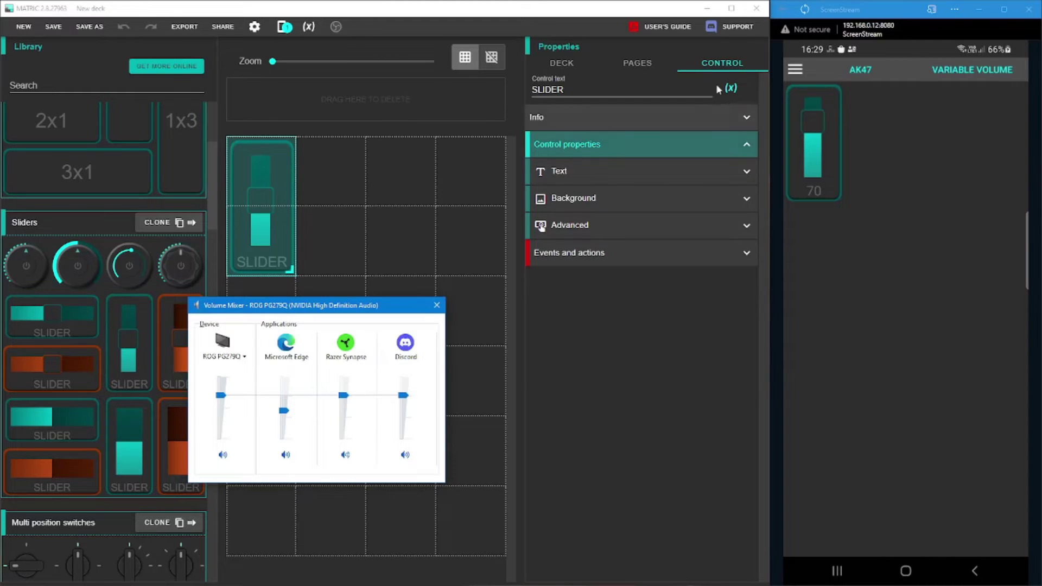
left_click(731, 89)
left_click(731, 89)
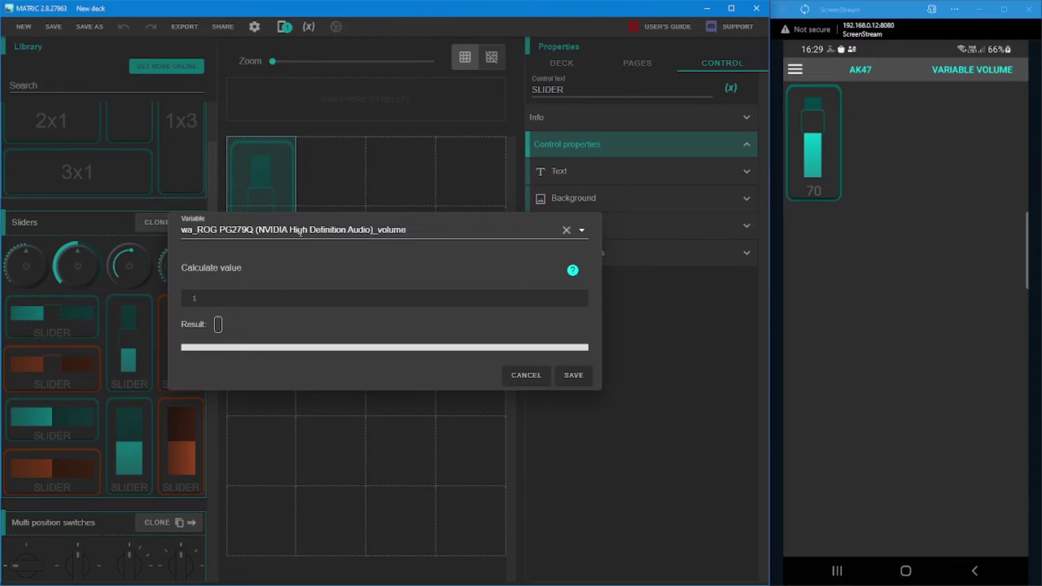
Step: Write a Calculate value script returning 'TOO LOUD!' above 90, else value plus ' %'
left_click(229, 297)
type("if")
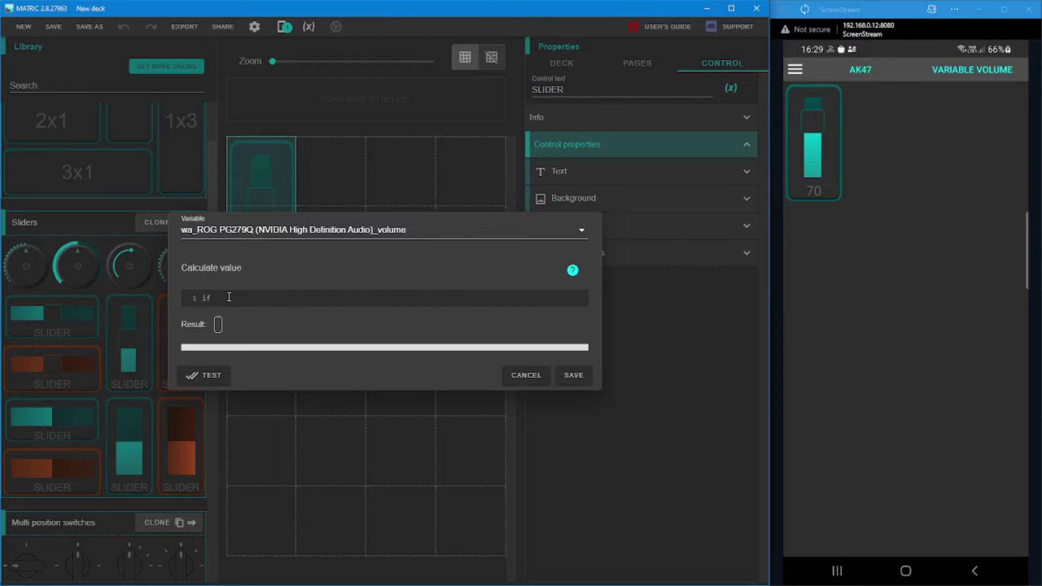
type("(value")
key("BackSpace")
key("BackSpace")
key("BackSpace")
key("BackSpace")
key("BackSpace")
key("BackSpace")
type("(value > 90) {")
key("Return")
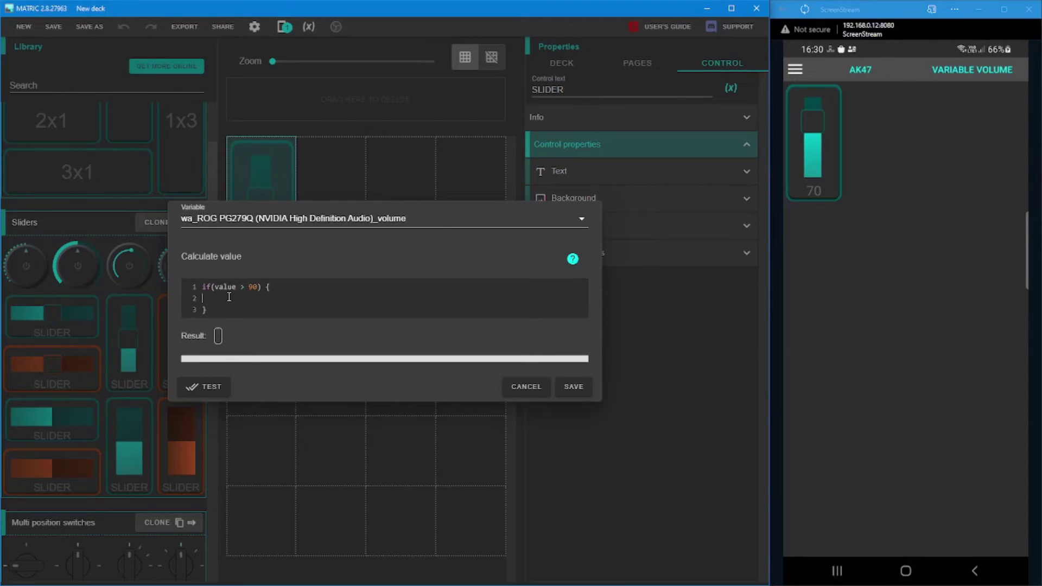
type("return 'TOO LOUD!';else()")
key("Return")
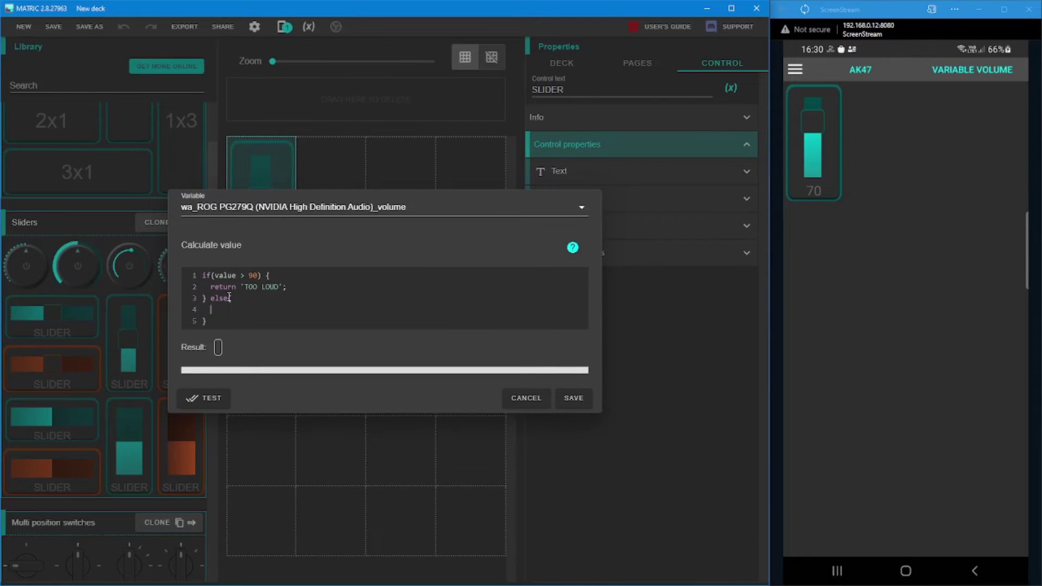
type("value + ' %';")
Step: Add the missing return before value and test, getting 70 % and then TOO LOUD
left_click(204, 401)
left_click(212, 309)
type("return")
left_click(196, 397)
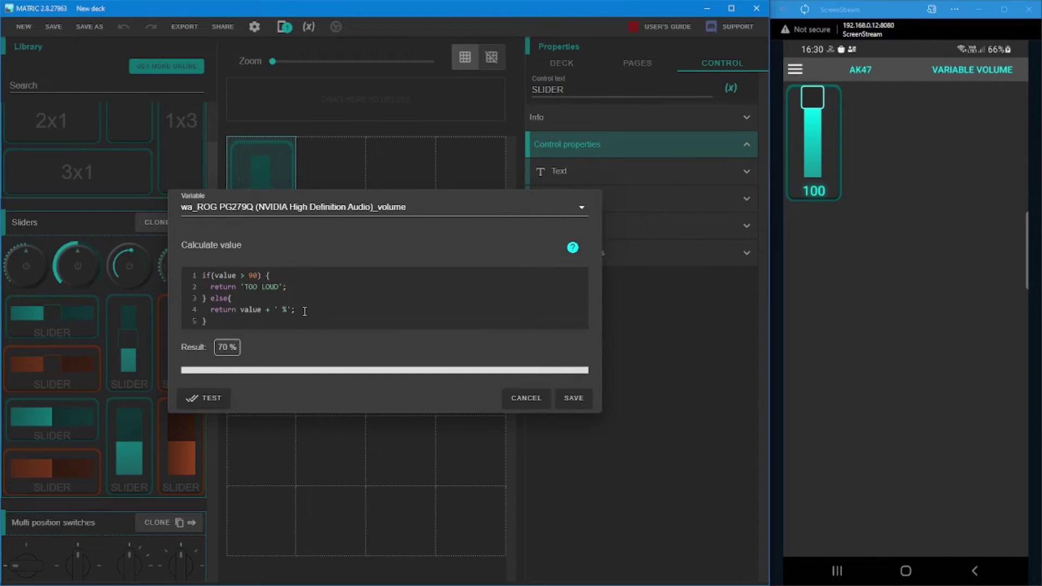
left_click(204, 401)
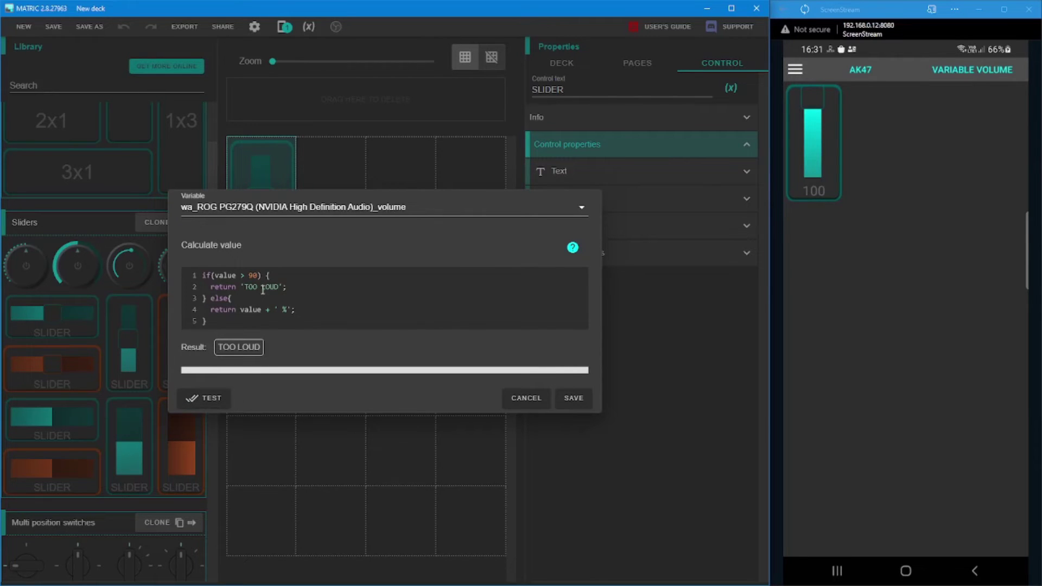
Step: Confirm the calculation, save the deck, and raise the device volume so the phone shows 69 %
left_click(574, 401)
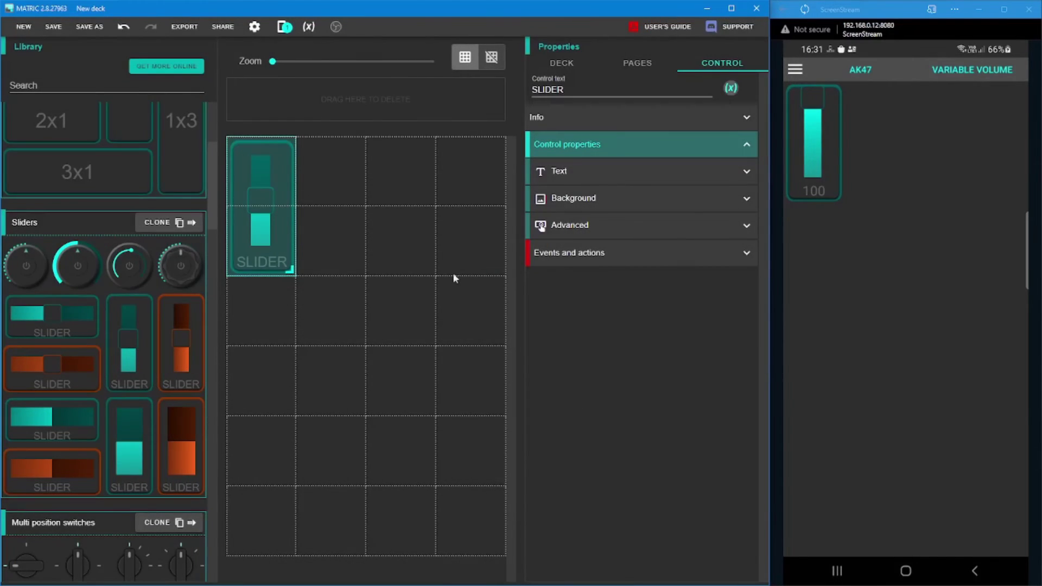
left_click(53, 28)
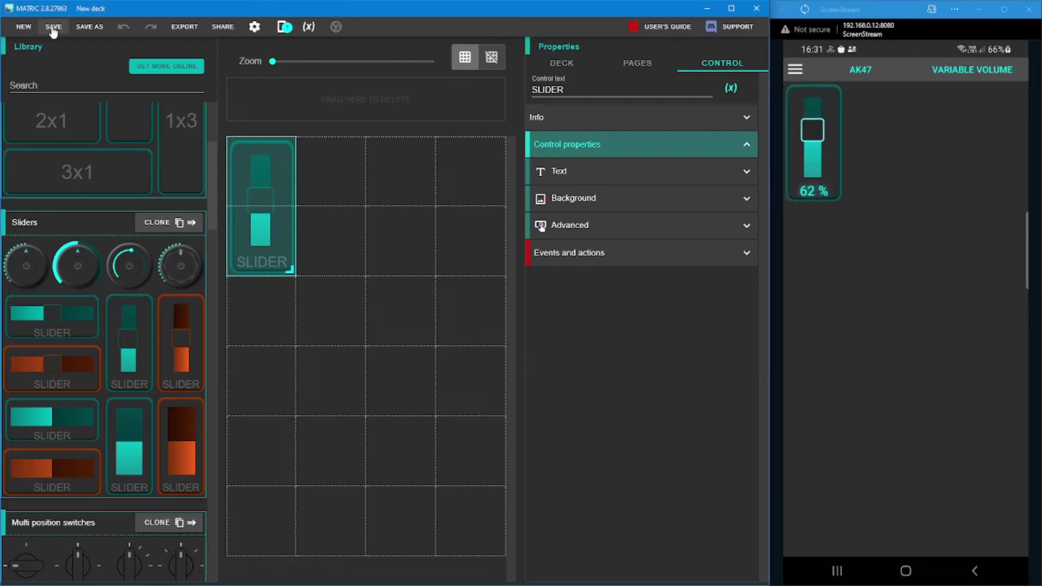
left_click(53, 27)
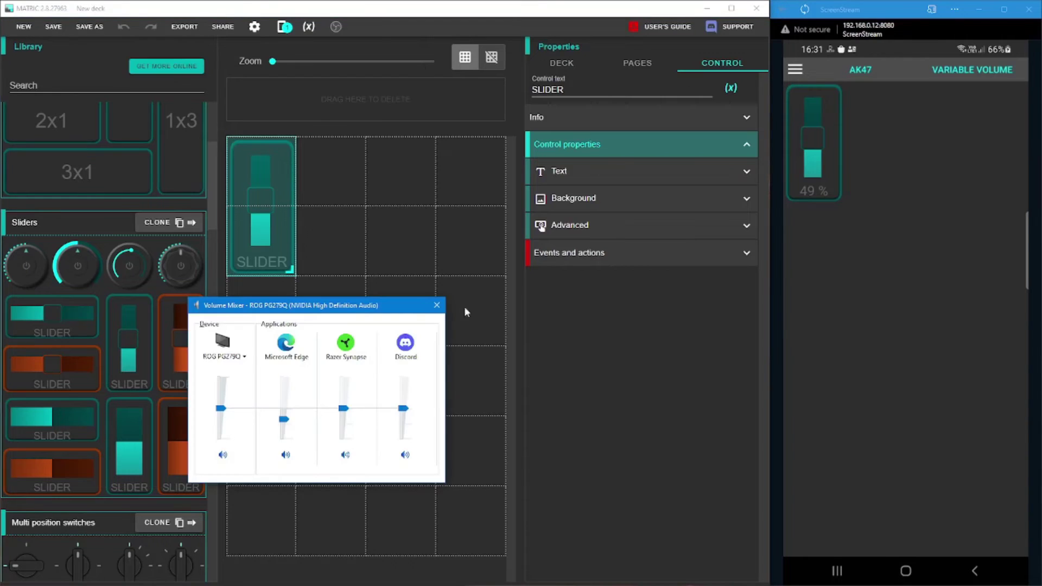
mouse_move(220, 406)
left_mouse_down()
mouse_move(222, 371)
mouse_move(222, 400)
left_mouse_up()
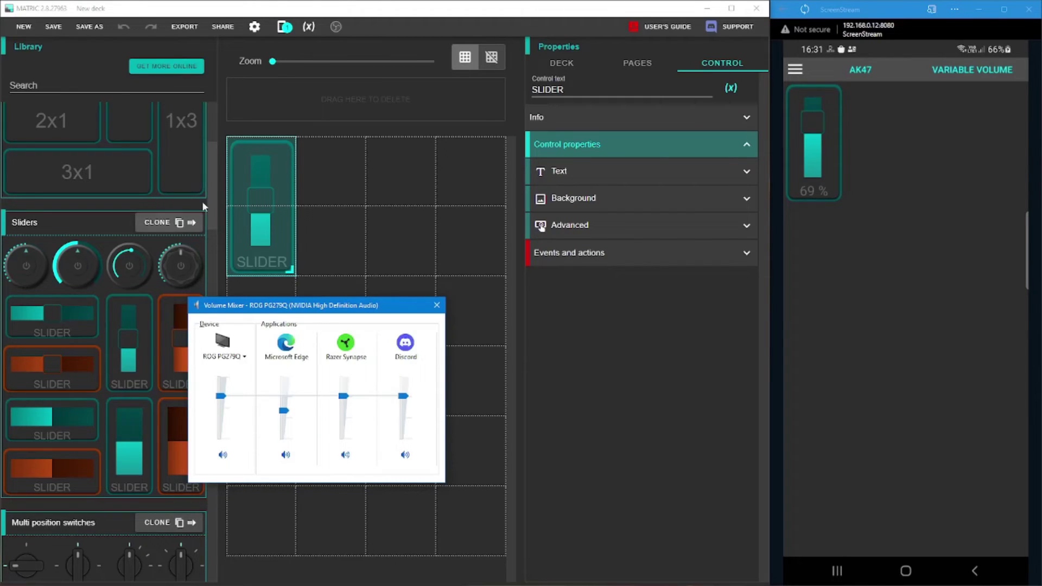
Step: Drag a 1x1 button from the Library's More buttons onto the deck, just below the slider
scroll(214, 191, "up", 1)
scroll(212, 191, "up", 3)
scroll(213, 190, "down", 6)
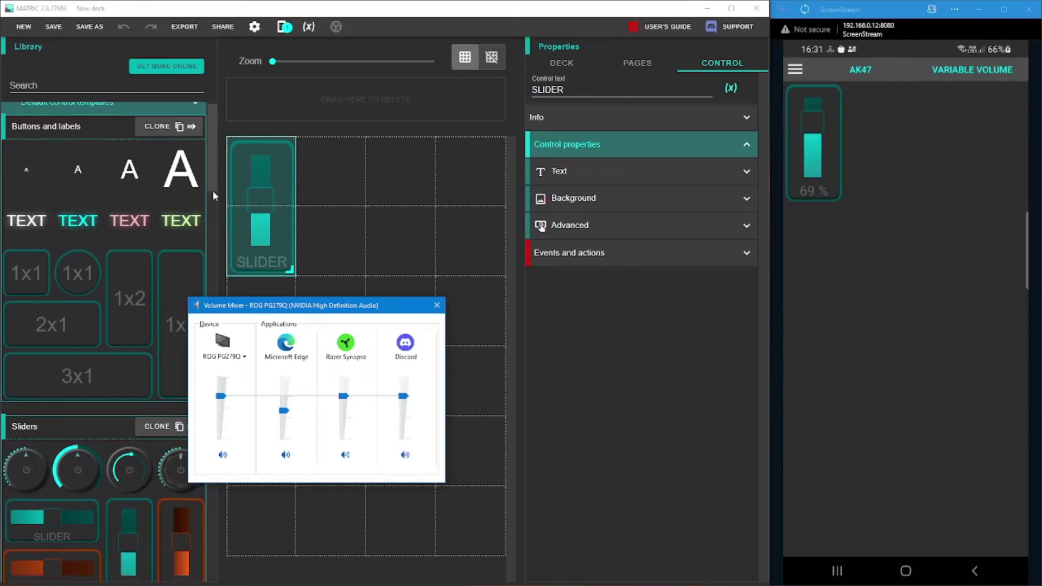
scroll(210, 194, "down", 10)
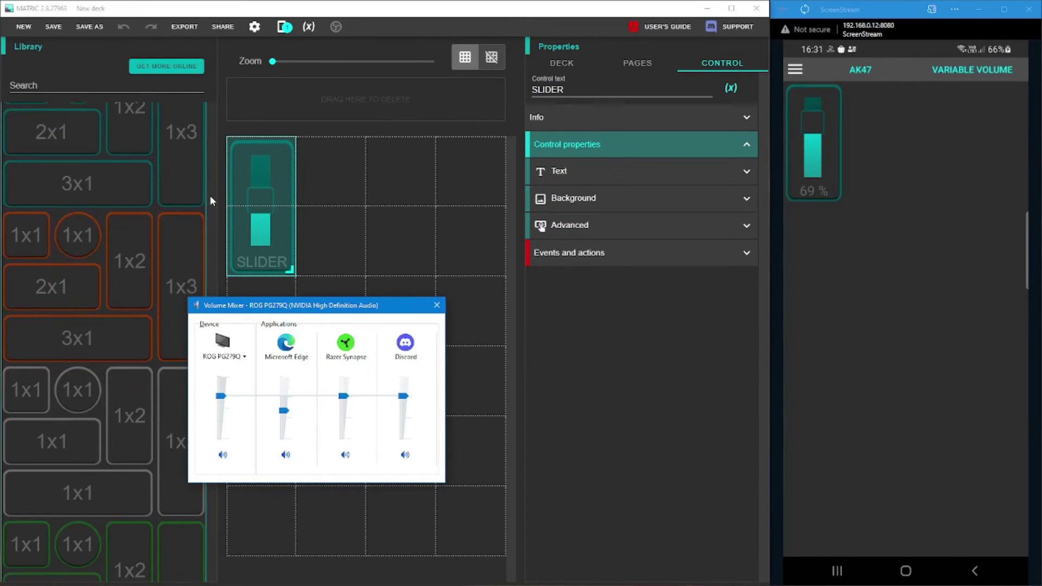
scroll(57, 271, "up", 3)
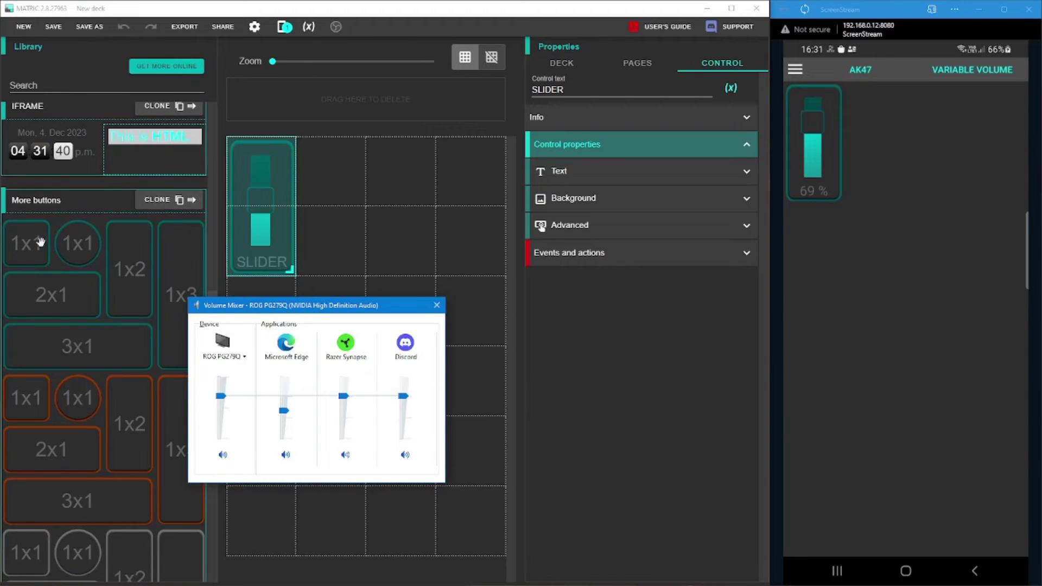
left_click_drag(39, 240, 268, 321)
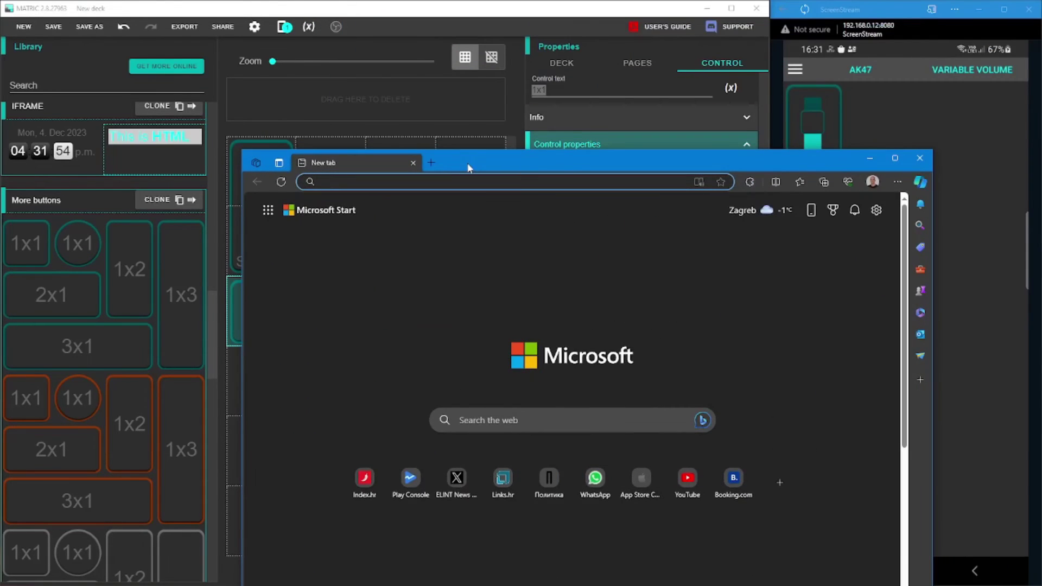
Step: Search Google for material design icons
type("ma")
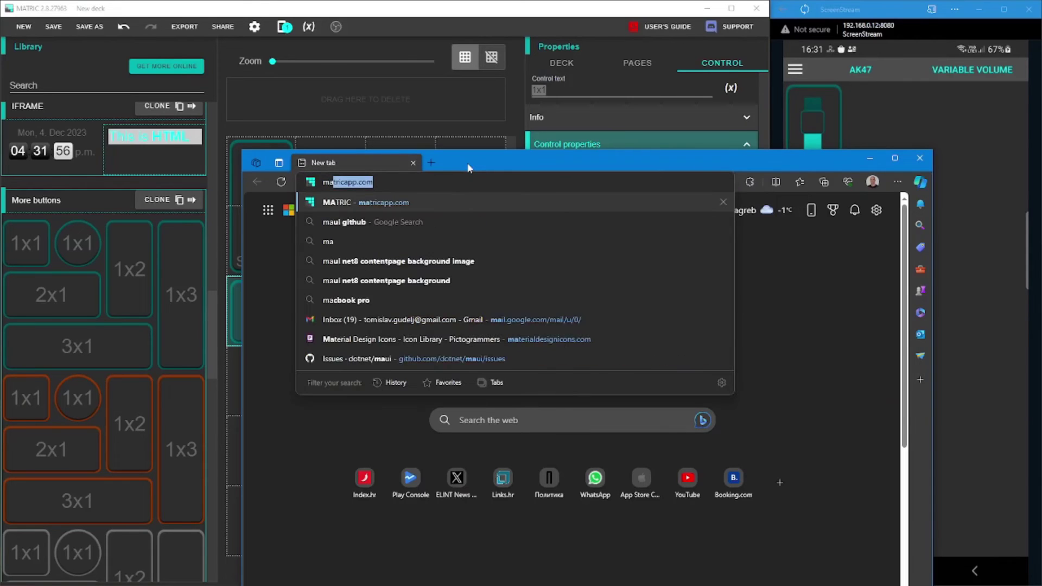
type("terialdesing")
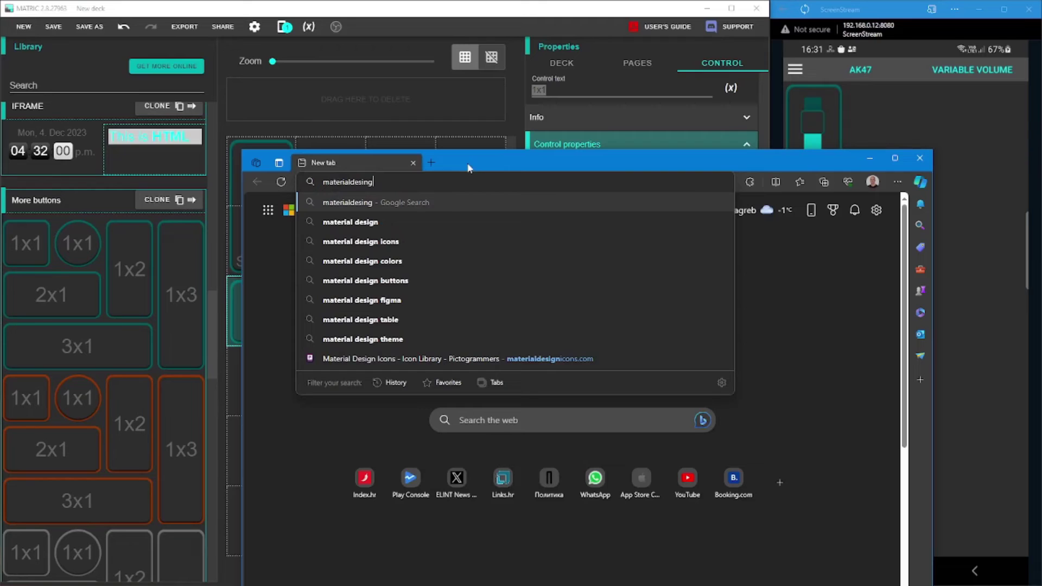
key("Down")
key("Down")
key("Return")
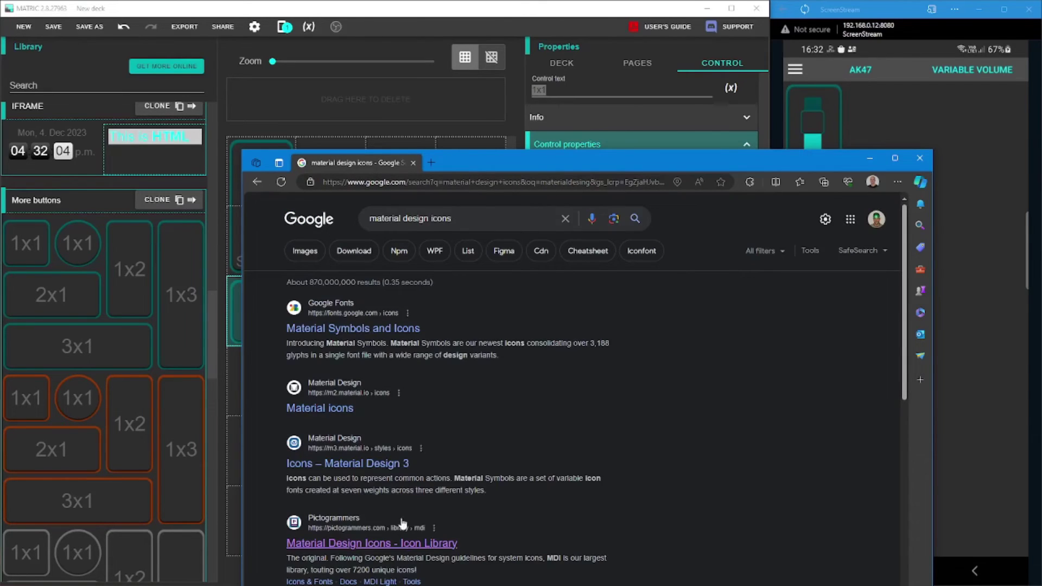
Step: In the Pictogrammers library, search 'volume' to find volume-off, then close the browser
left_click(398, 542)
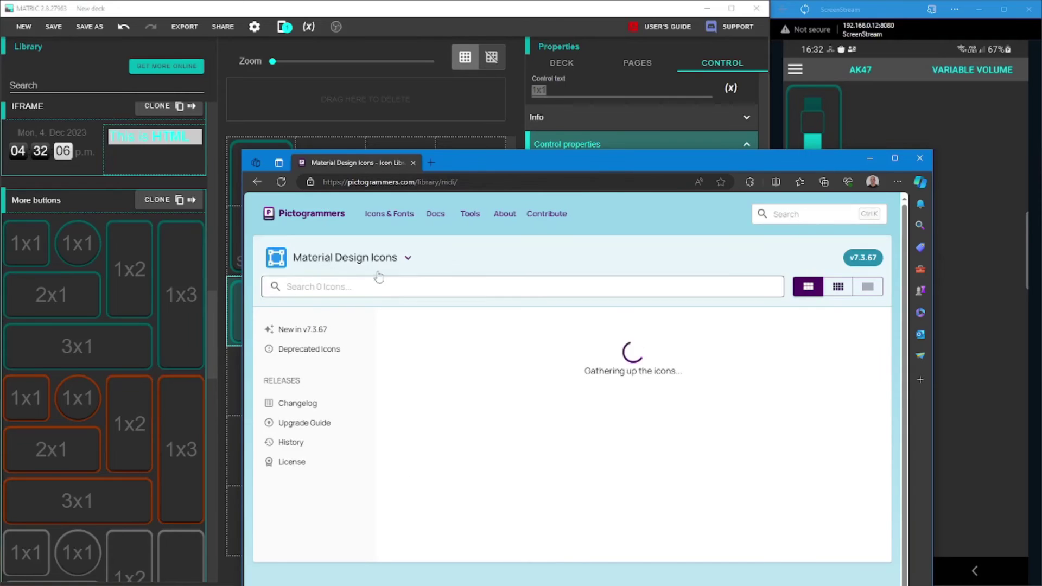
left_click(382, 281)
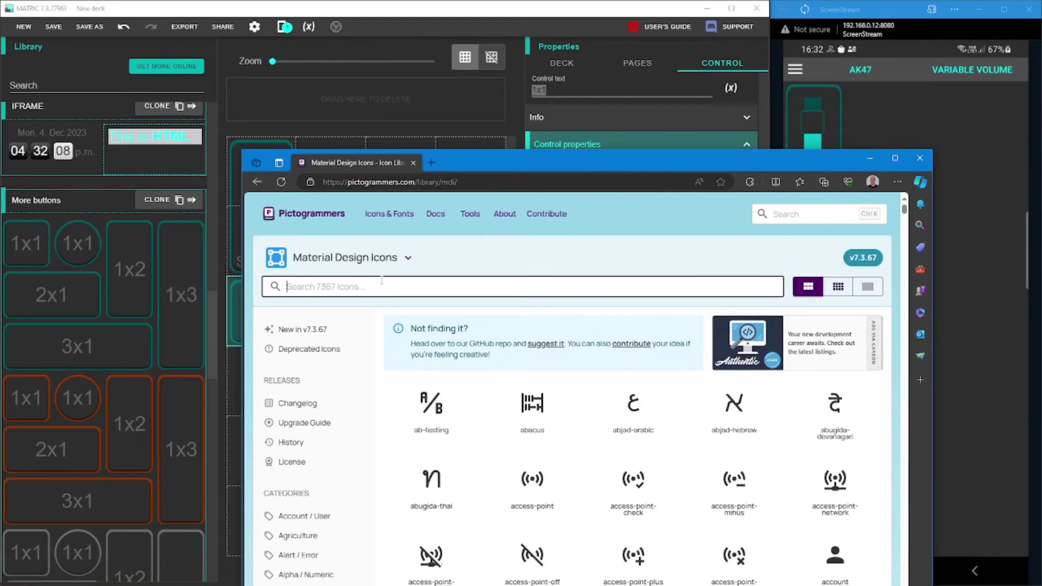
type("volume")
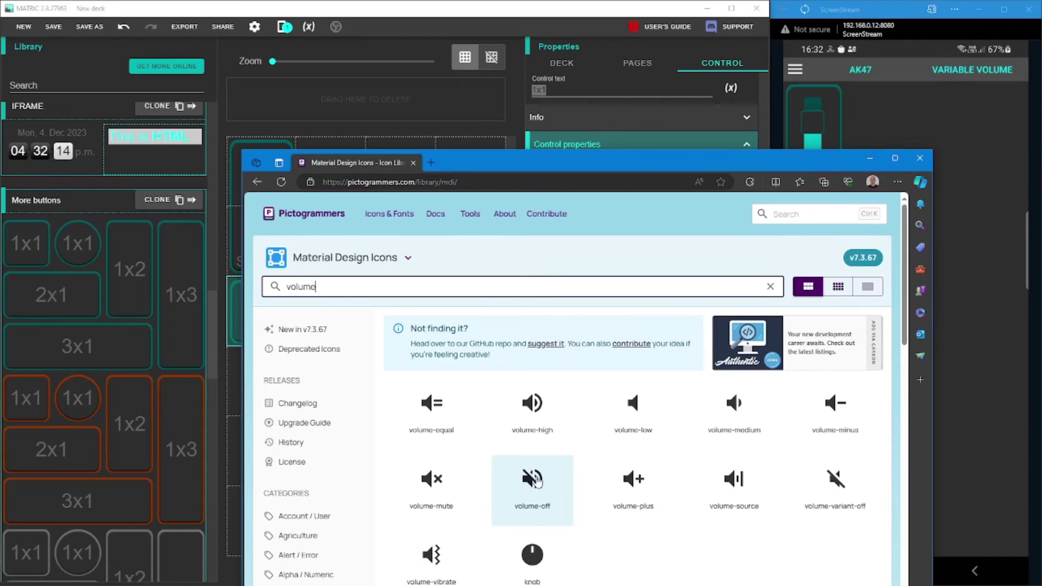
left_click(919, 158)
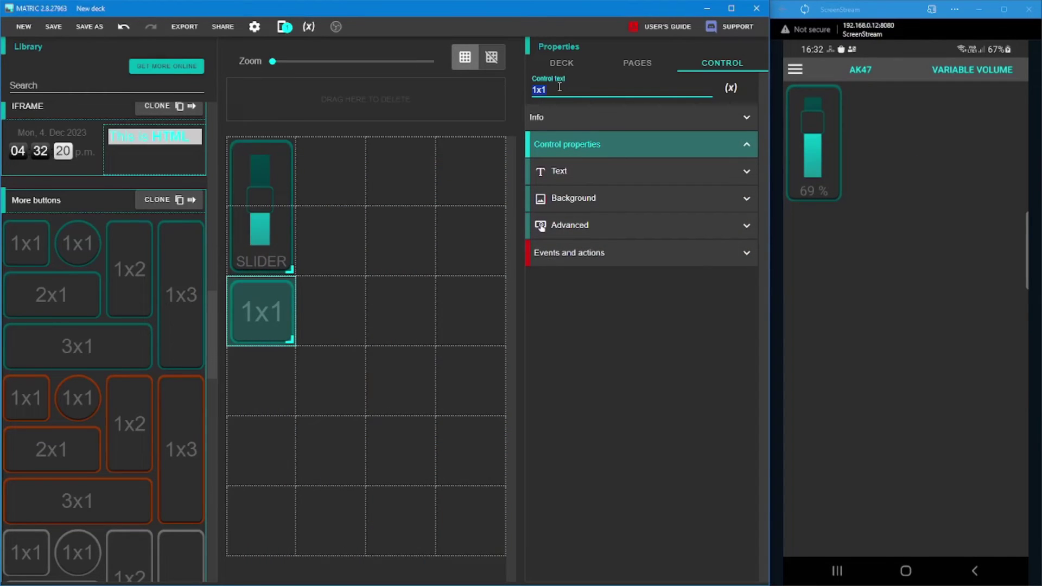
Step: Replace the button's '1x1' control text with the icon name 'mdi-volume-off'
type("volum")
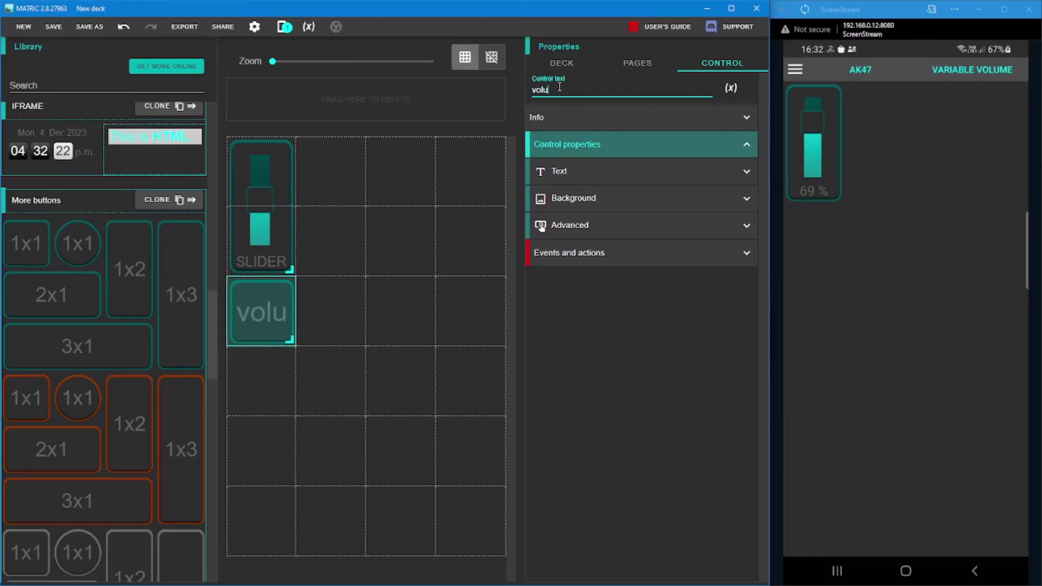
key("BackSpace")
key("BackSpace")
key("BackSpace")
key("BackSpace")
key("BackSpace")
type("mdi")
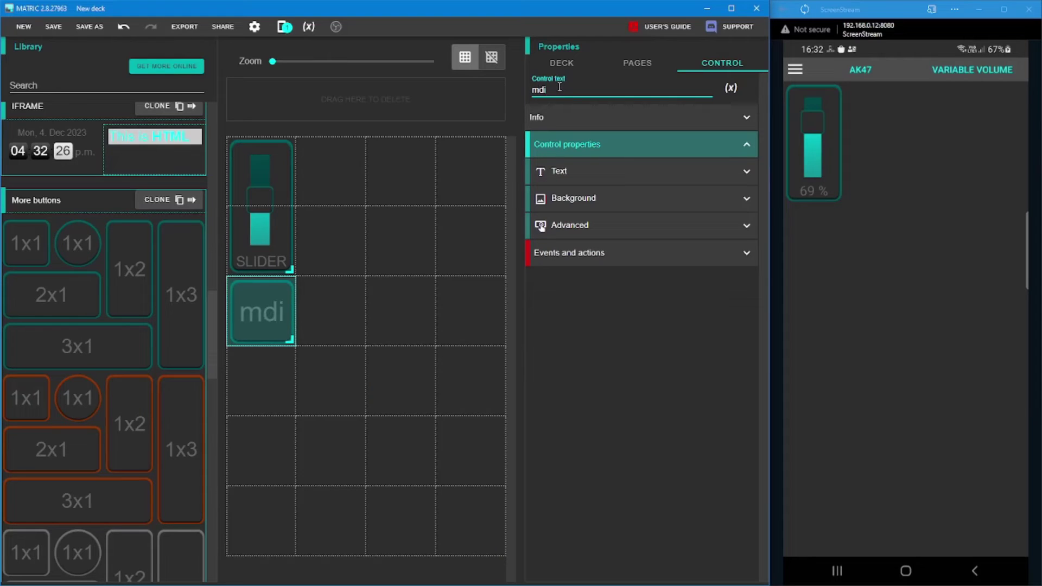
type("-volu")
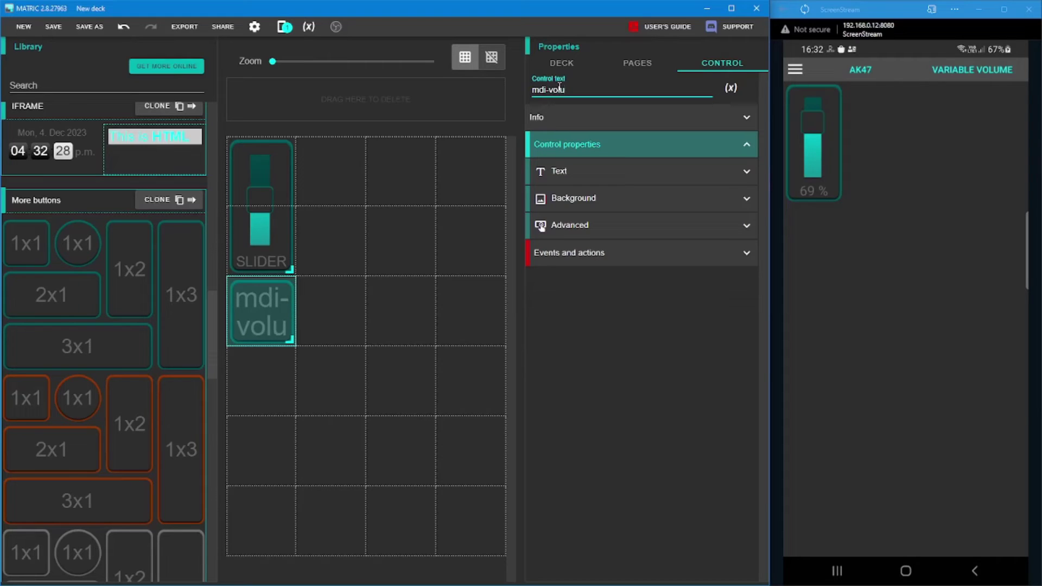
type("me-off")
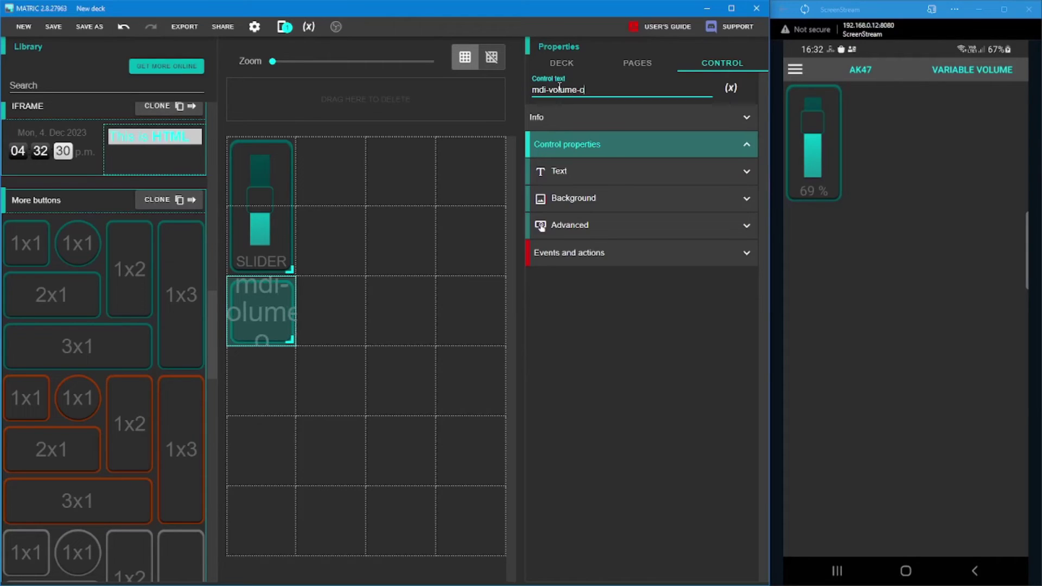
Step: Set the label font type to Material Design Icons and save the deck
left_click(585, 170)
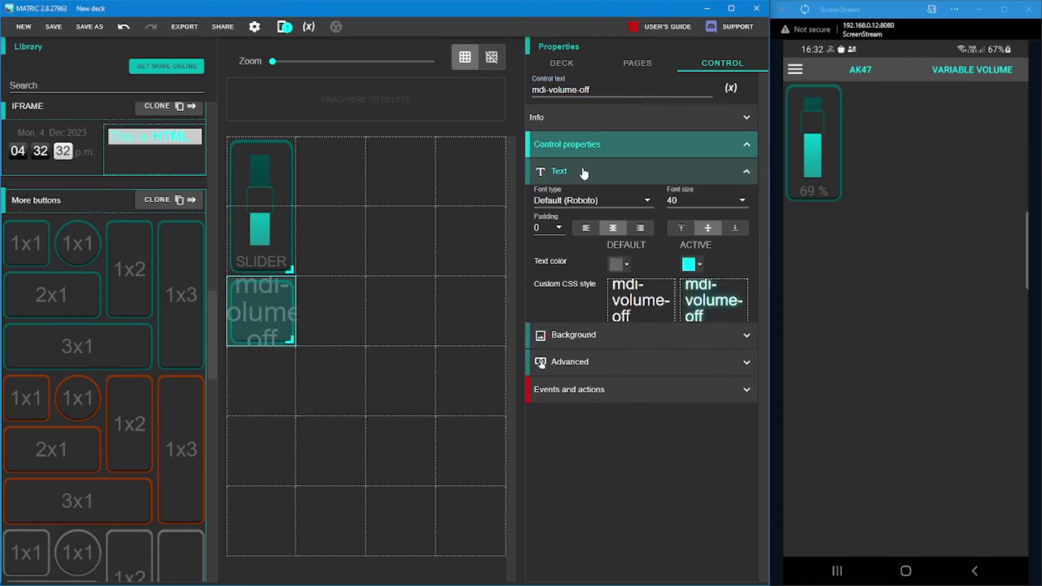
left_click(573, 200)
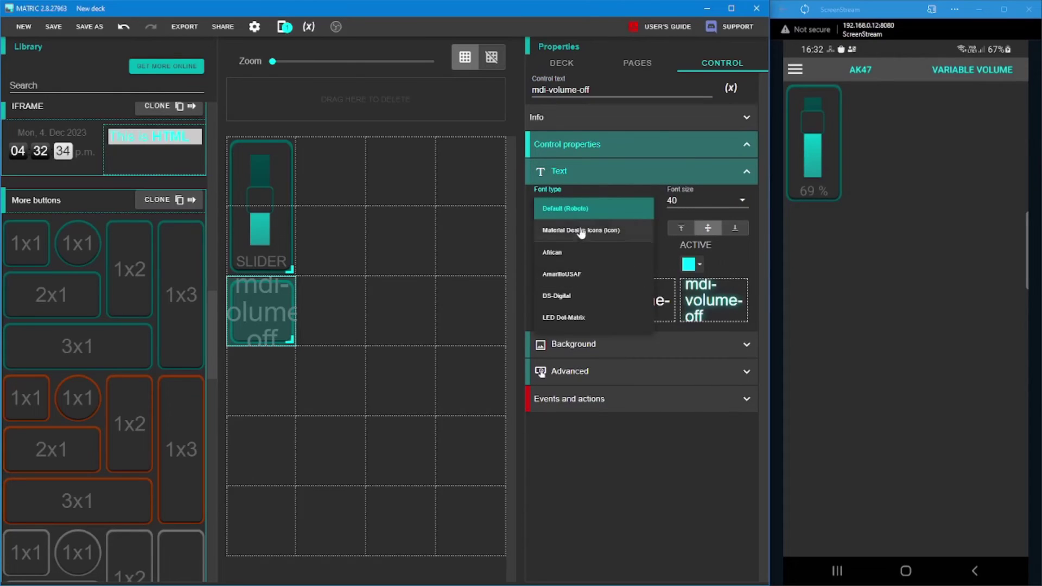
left_click(581, 231)
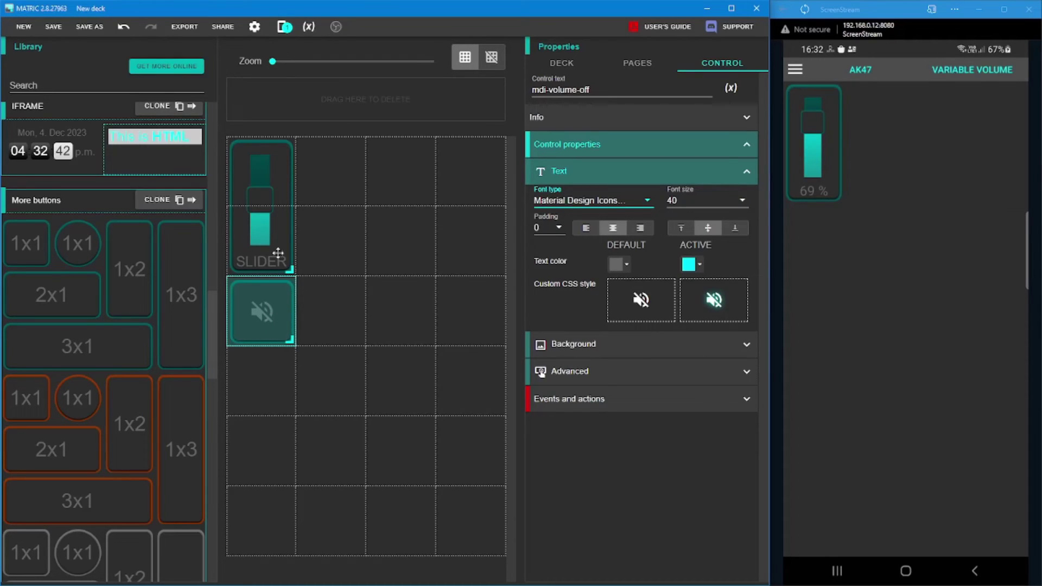
left_click(57, 25)
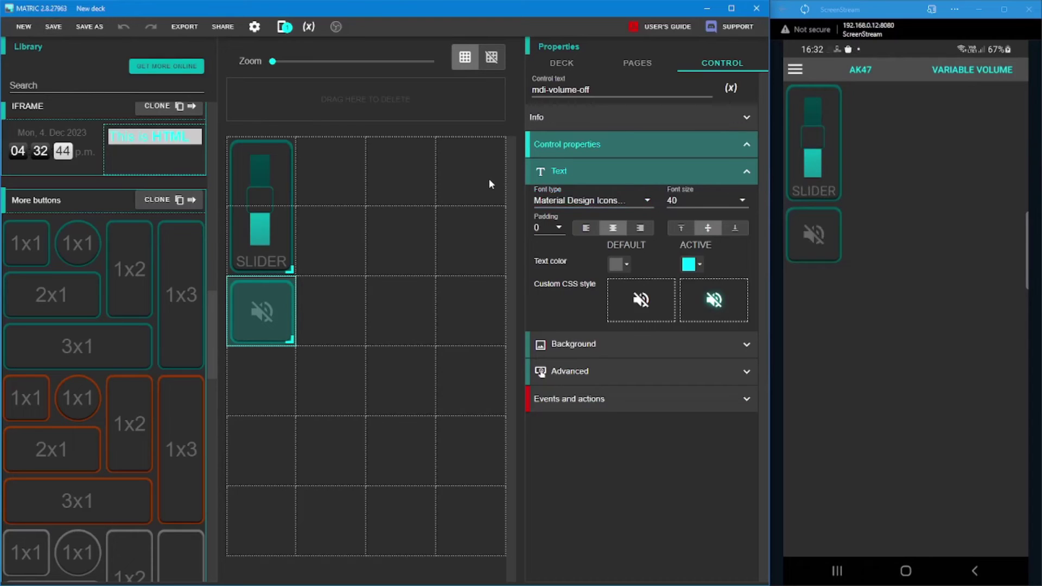
left_click(573, 174)
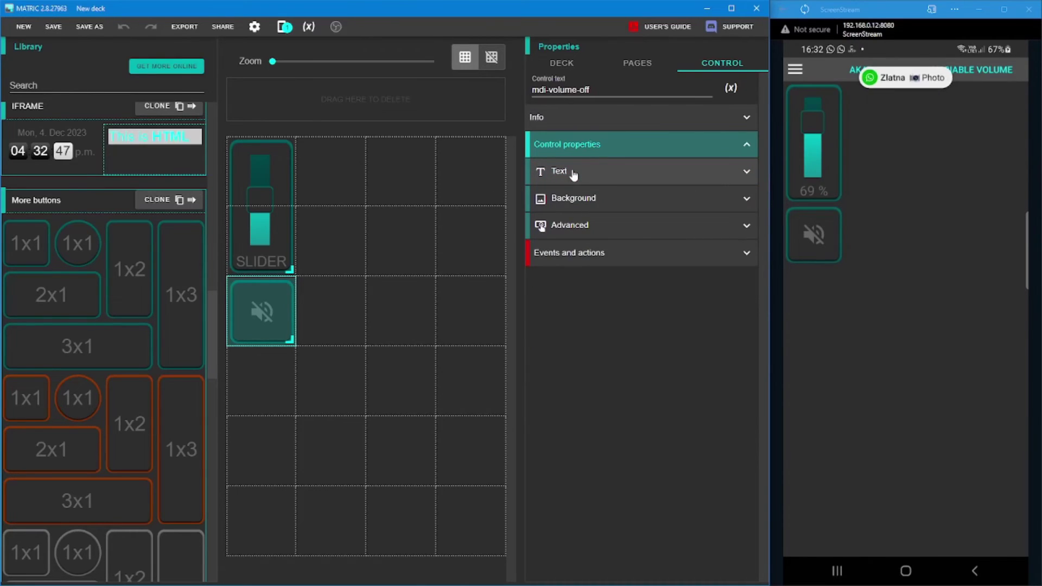
Step: Add a Mute action to the button's press event
left_click(591, 258)
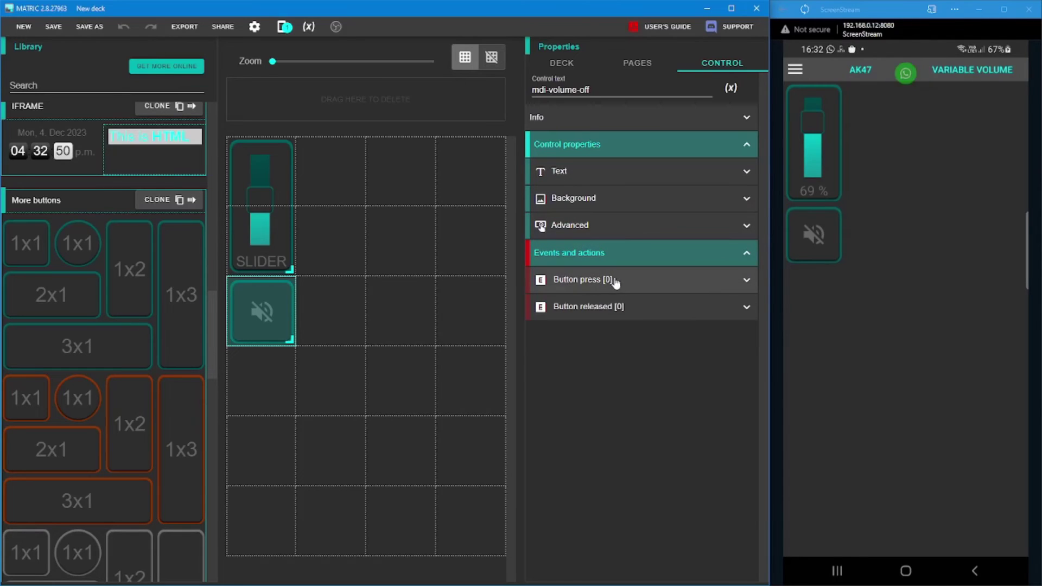
left_click(615, 281)
left_click(590, 315)
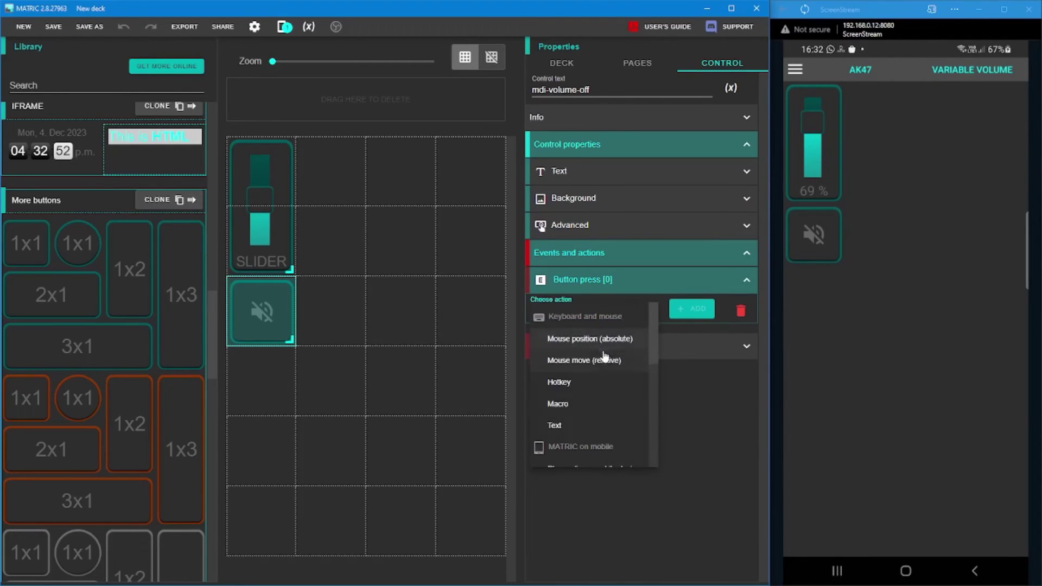
scroll(610, 375, "down", 3)
scroll(609, 374, "down", 3)
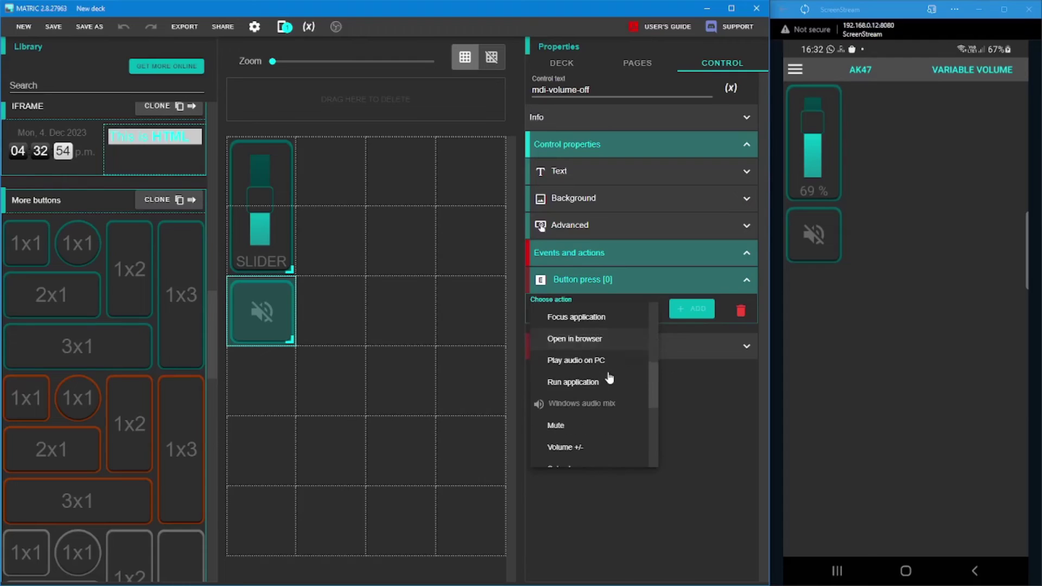
scroll(579, 381, "down", 1)
left_click(579, 381)
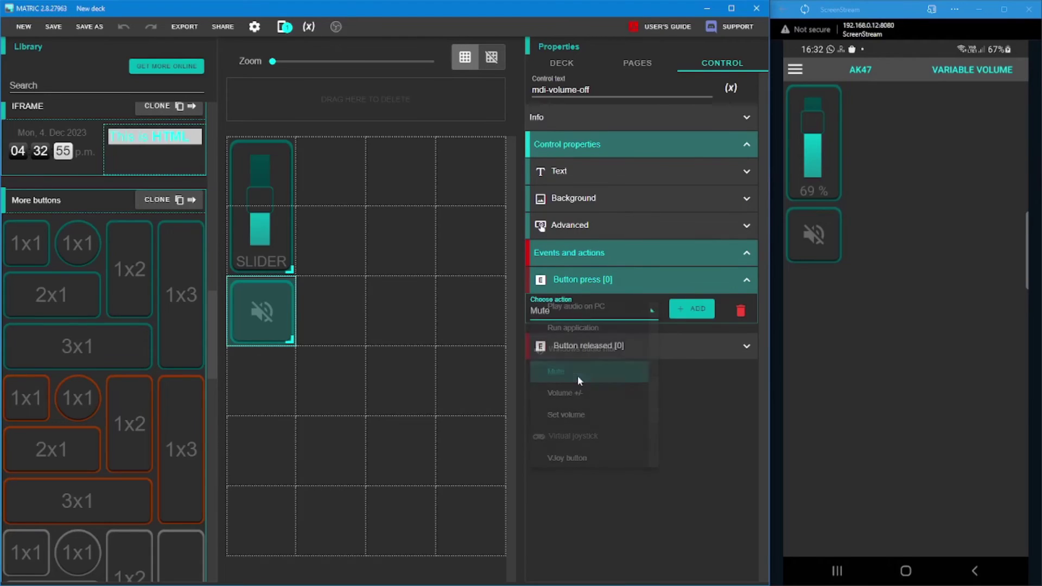
left_click(693, 311)
Step: Target the Mute action at the PLAYBACK device ROG PG279Q
left_click(597, 342)
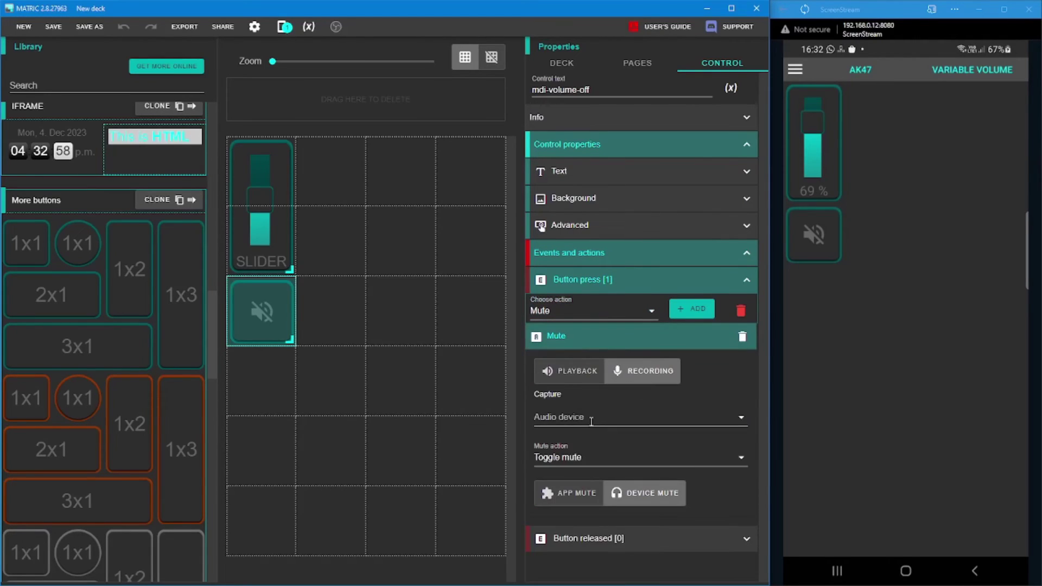
left_click(570, 373)
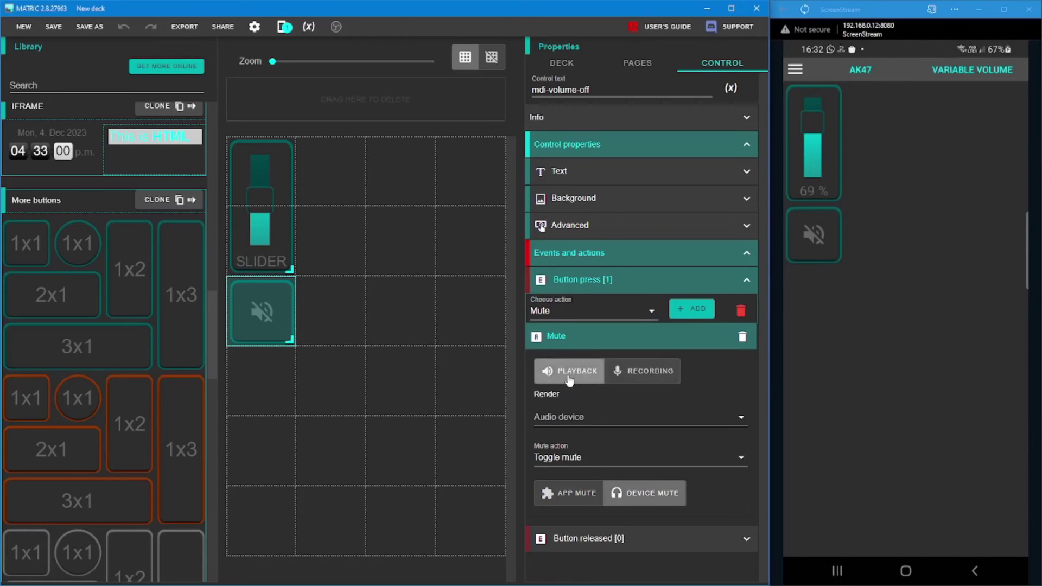
left_click(584, 417)
scroll(592, 429, "down", 2)
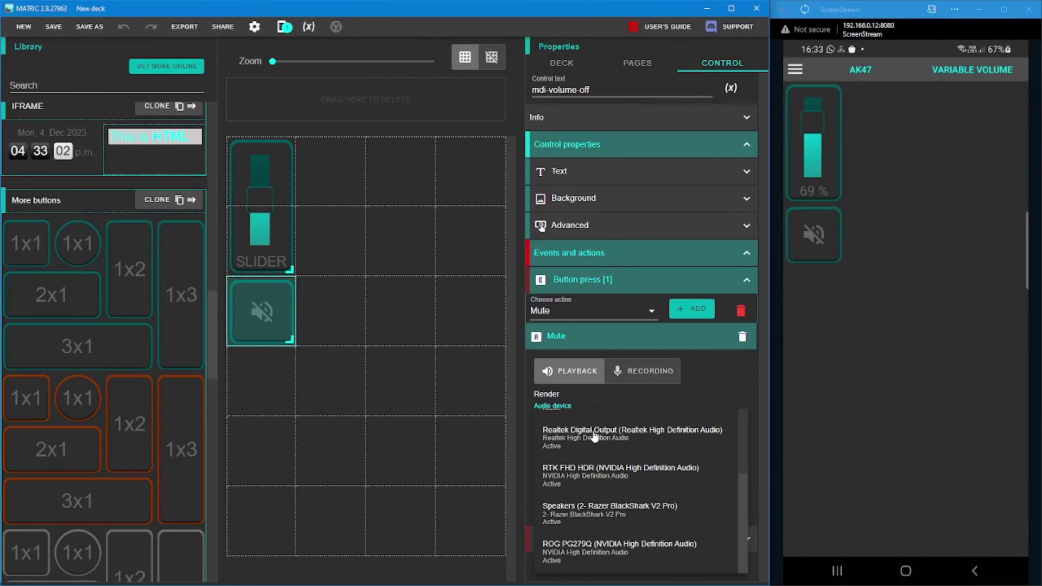
left_click(604, 550)
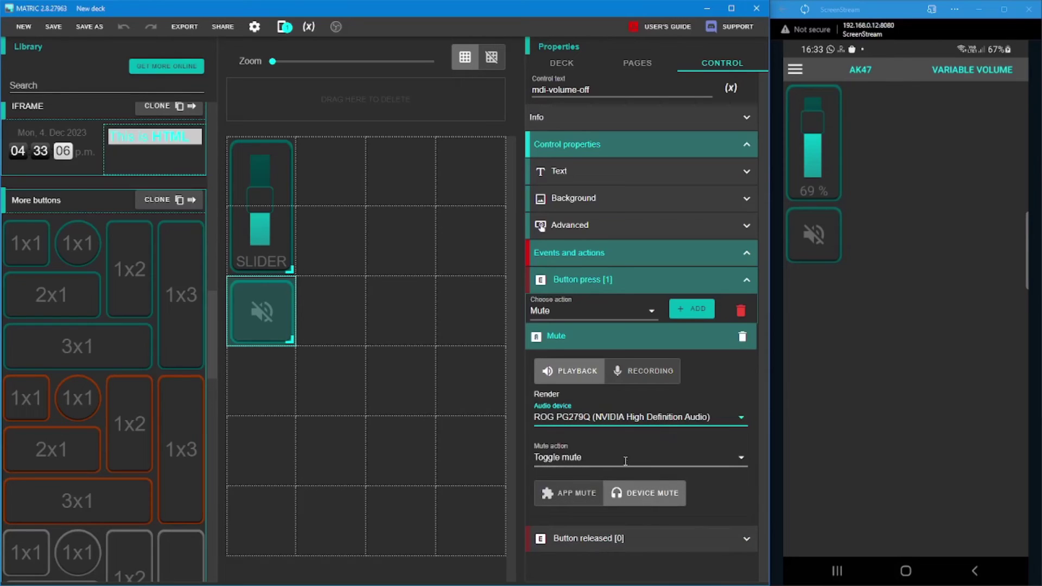
Step: Save the deck, test muting ROG PG279Q in Volume Mixer, and leave it unmuted
left_click(53, 27)
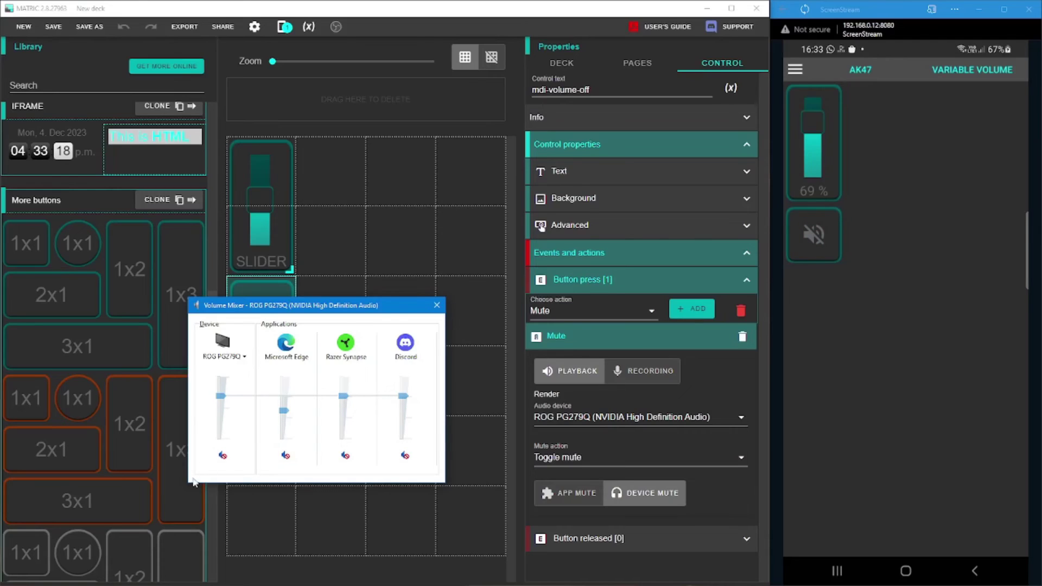
left_click(223, 456)
left_click(222, 456)
left_click(223, 455)
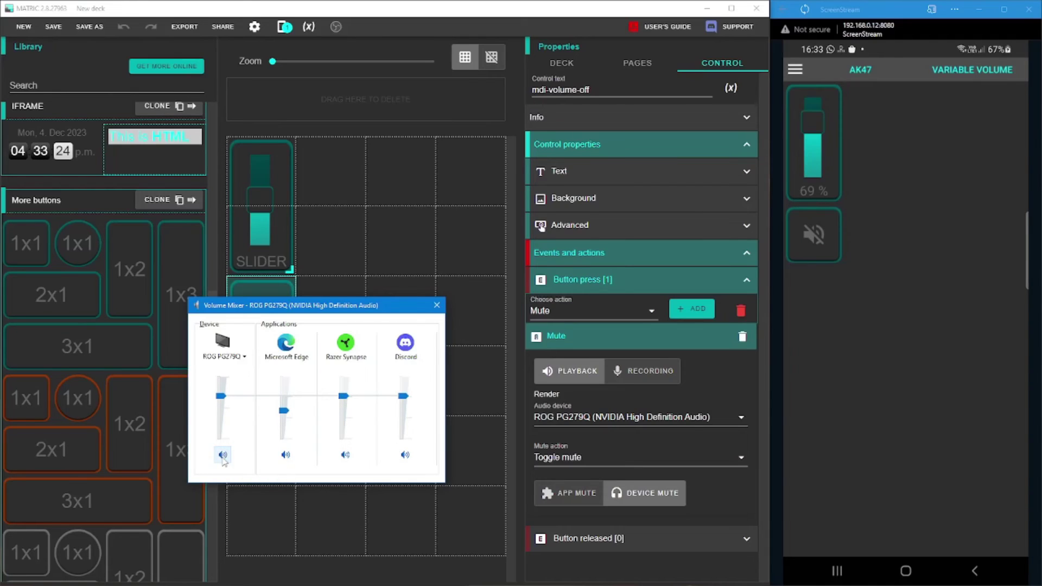
left_click(266, 283)
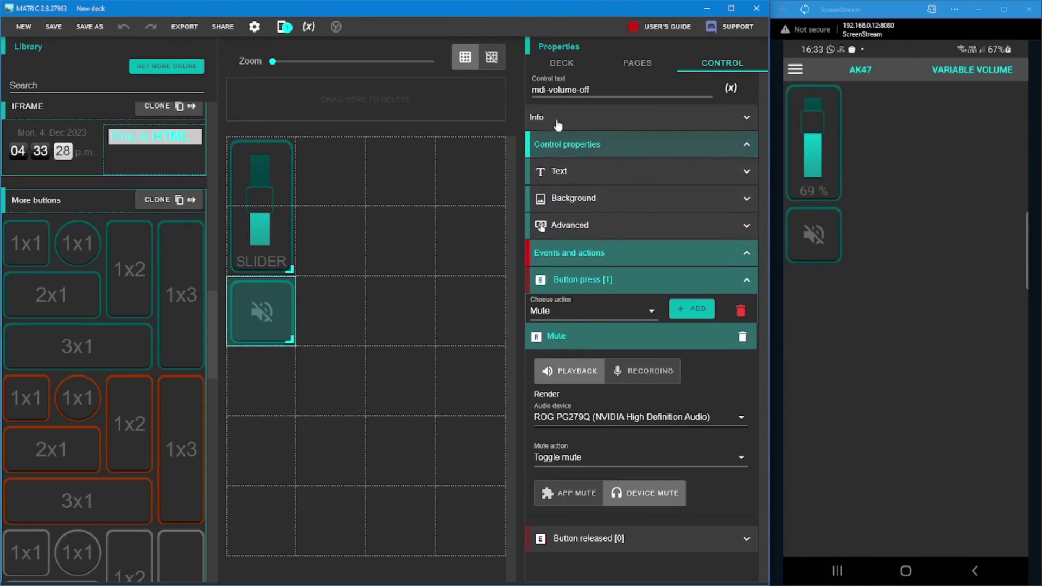
left_click(309, 26)
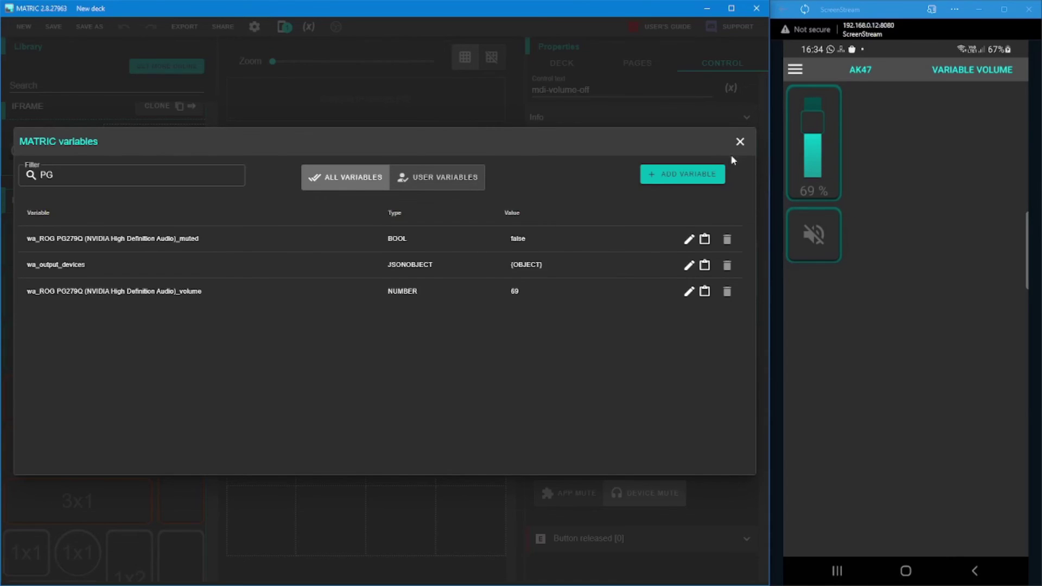
left_click(740, 143)
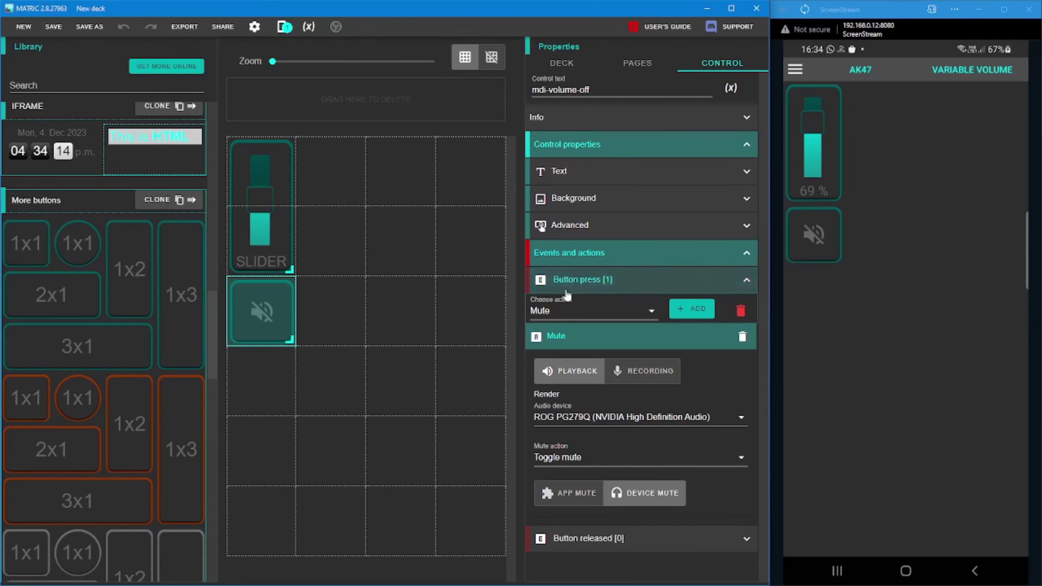
Step: Under Advanced, bind Control state to the wa_ROG PG279Q (NVIDIA High Definition Audio)_muted variable
left_click(570, 336)
left_click(578, 228)
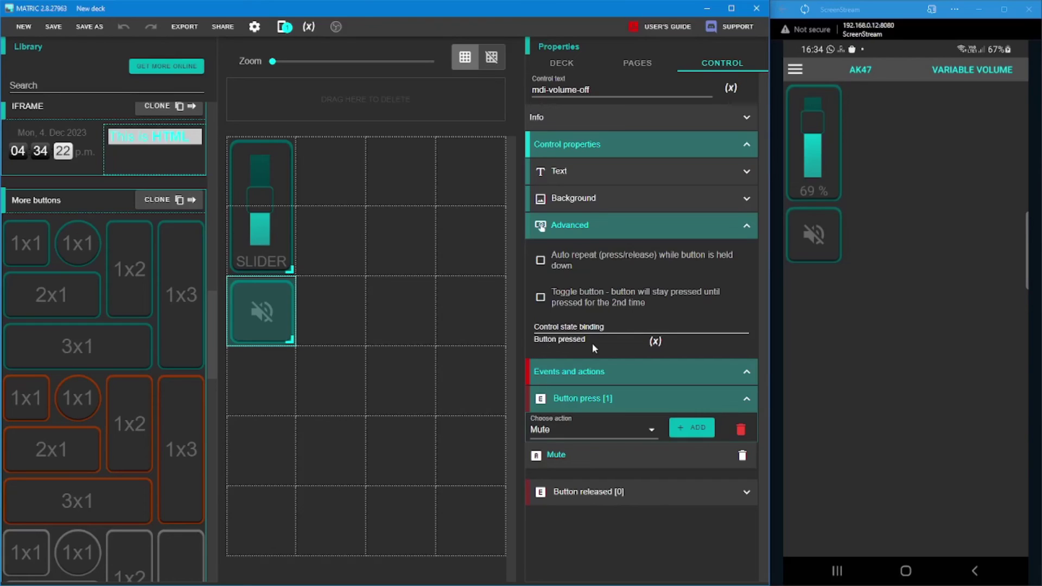
left_click(656, 342)
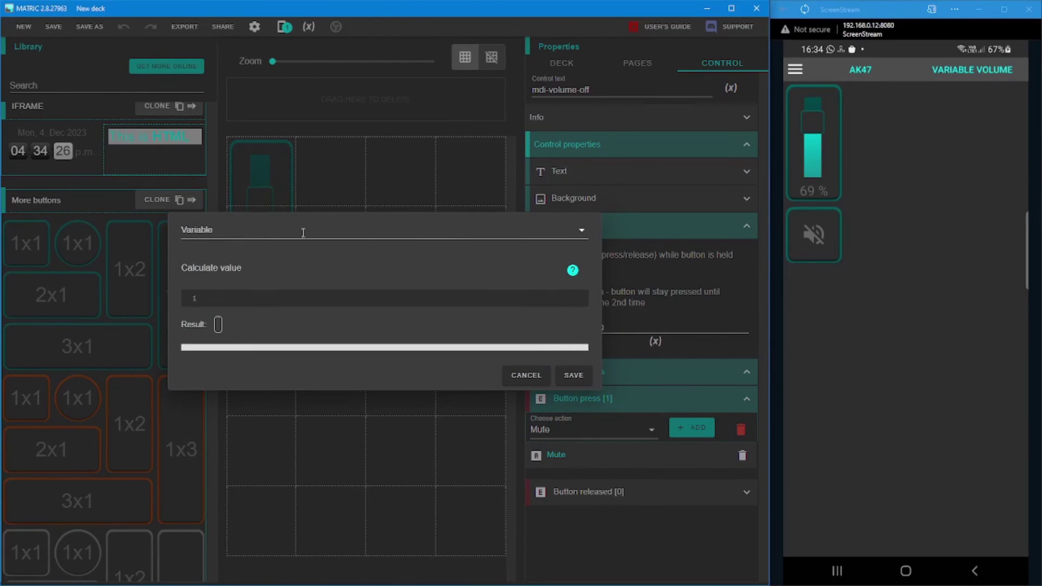
left_click(231, 232)
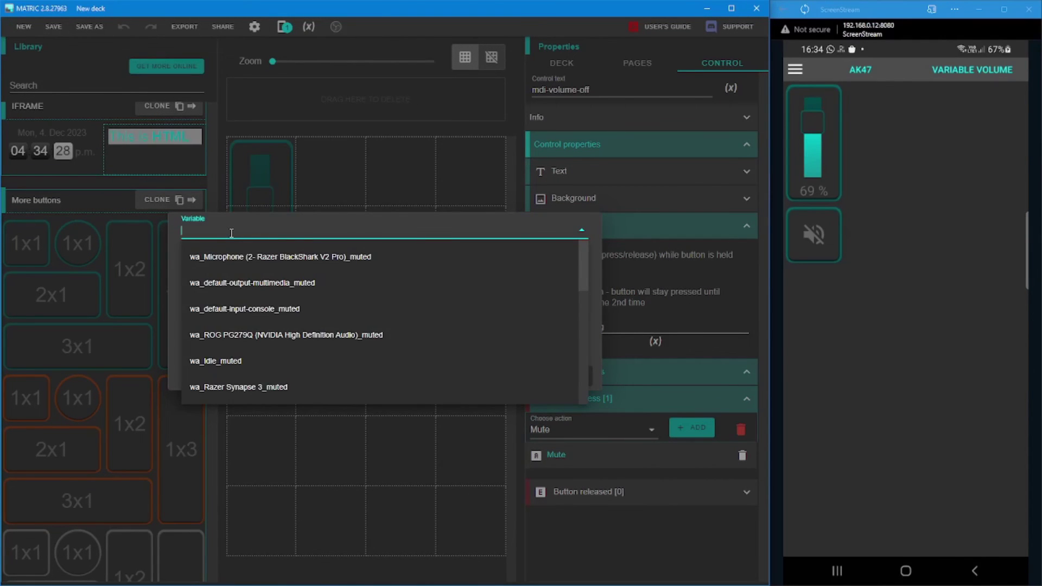
type("PG")
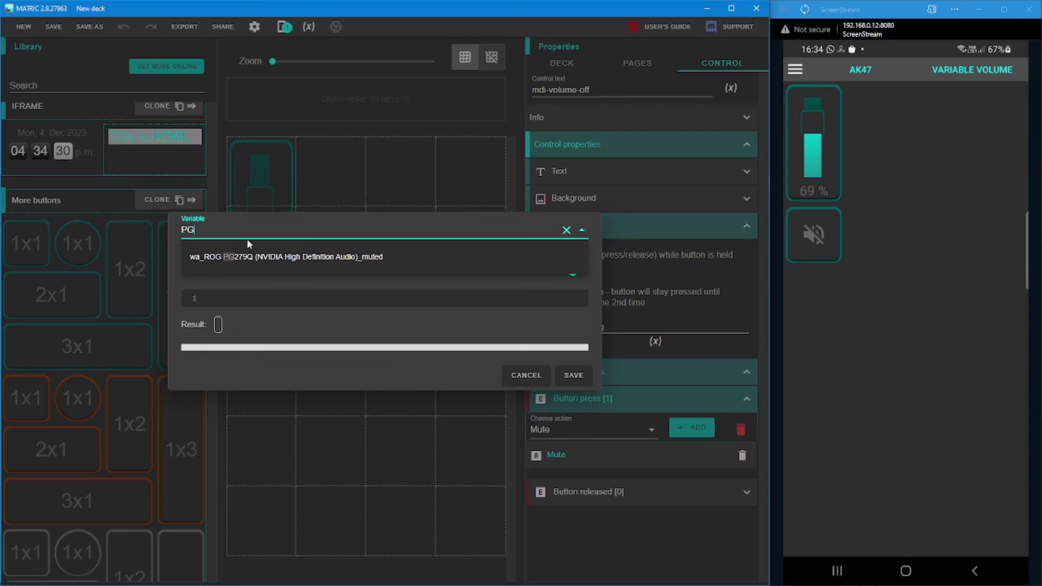
left_click(315, 257)
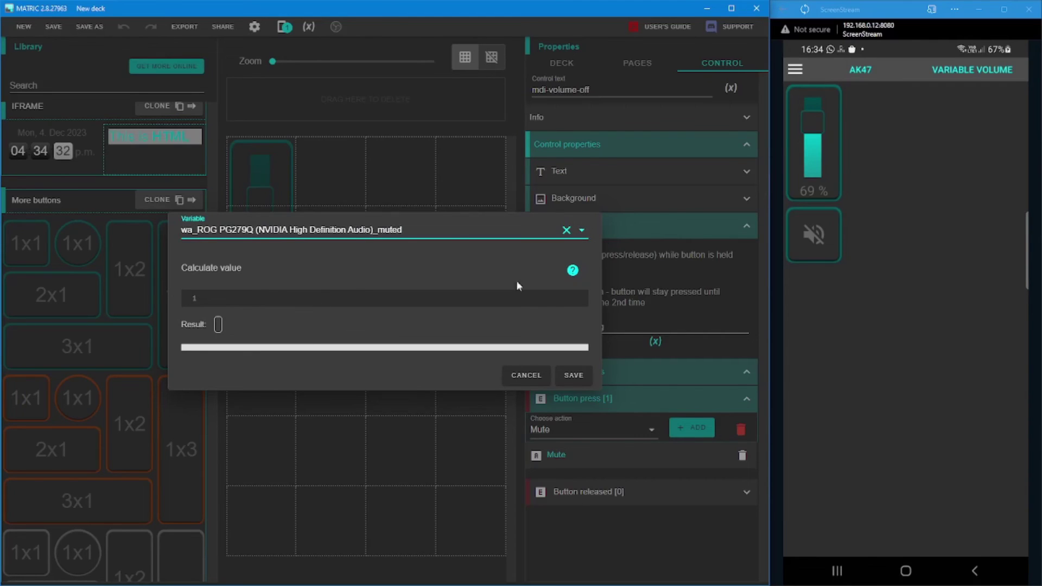
left_click(574, 376)
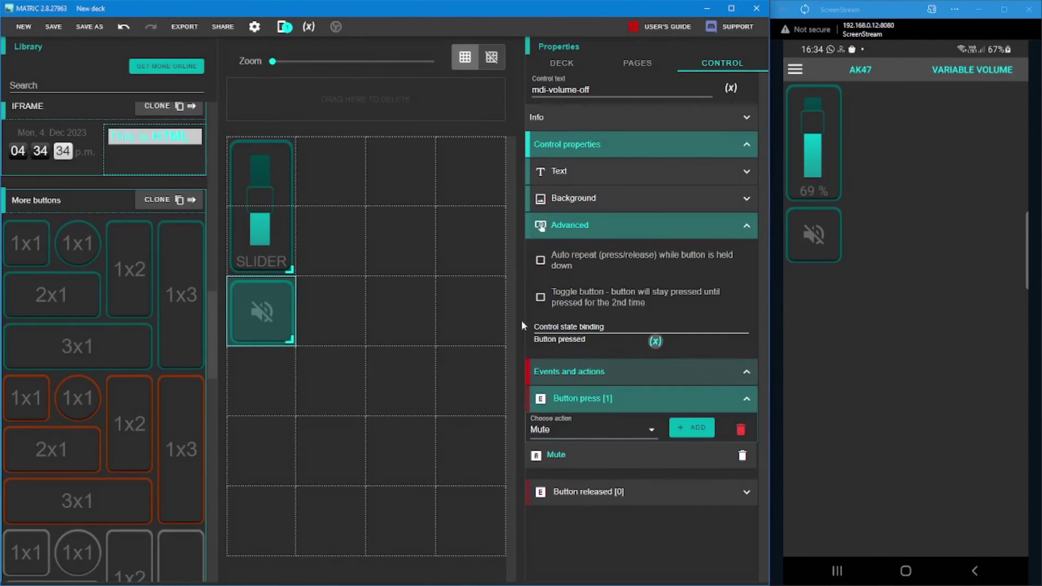
Step: Save the deck, test toggling device mute, then lower the ROG PG279Q volume from 69% to 52%
left_click(65, 33)
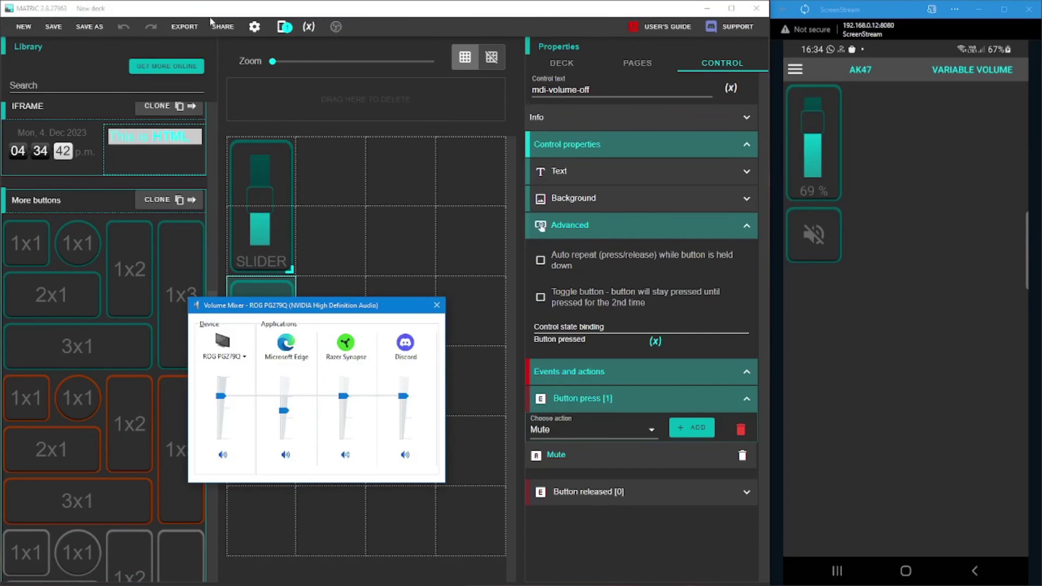
left_click(223, 456)
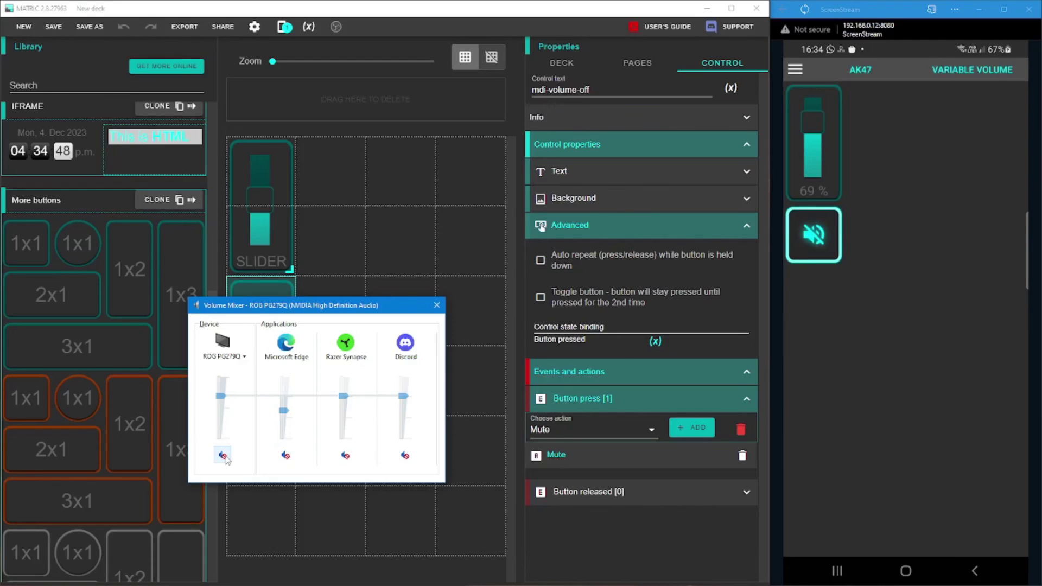
left_click(226, 458)
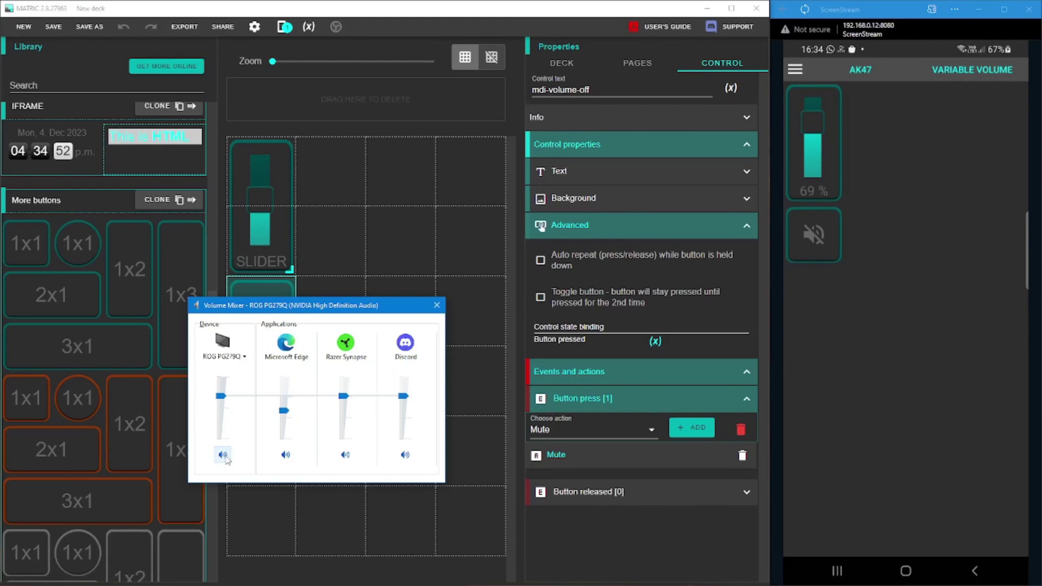
left_click(226, 458)
left_click(225, 458)
left_click_drag(220, 401, 224, 412)
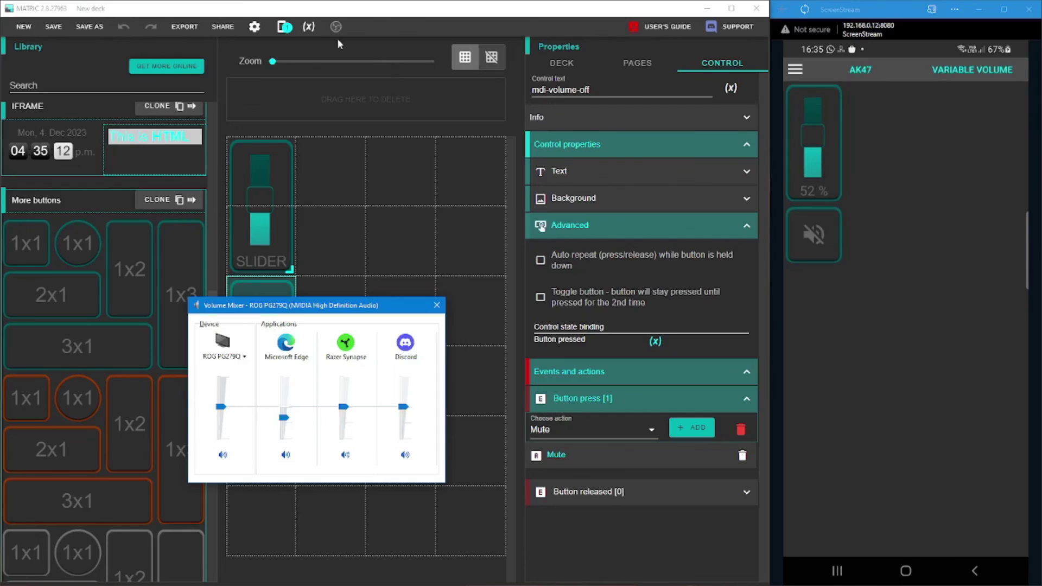
Step: Open the variables list, clear the 'PG' filter, and scroll through all variables
left_click(318, 33)
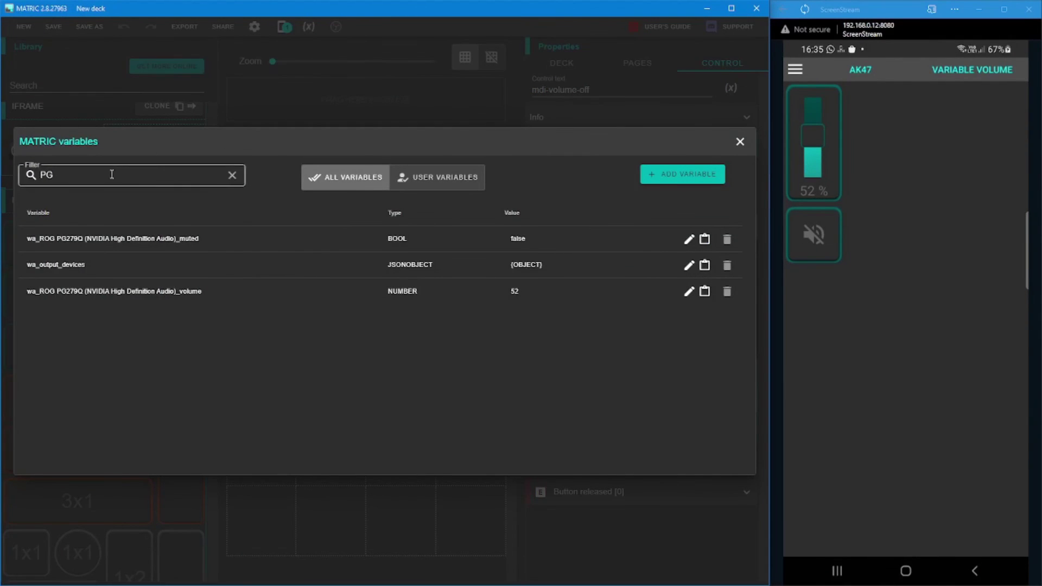
left_click(232, 175)
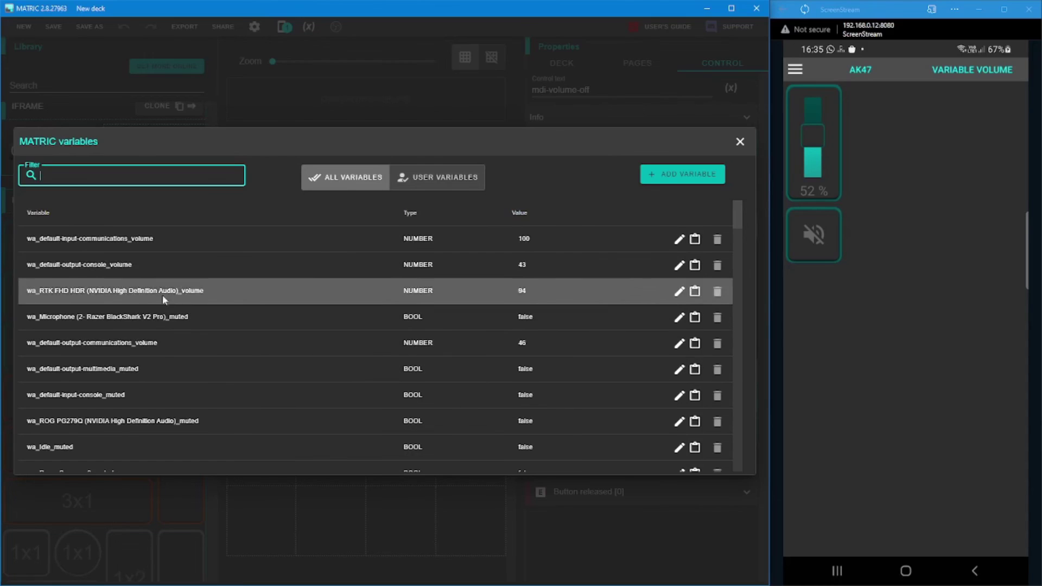
scroll(161, 362, "down", 8)
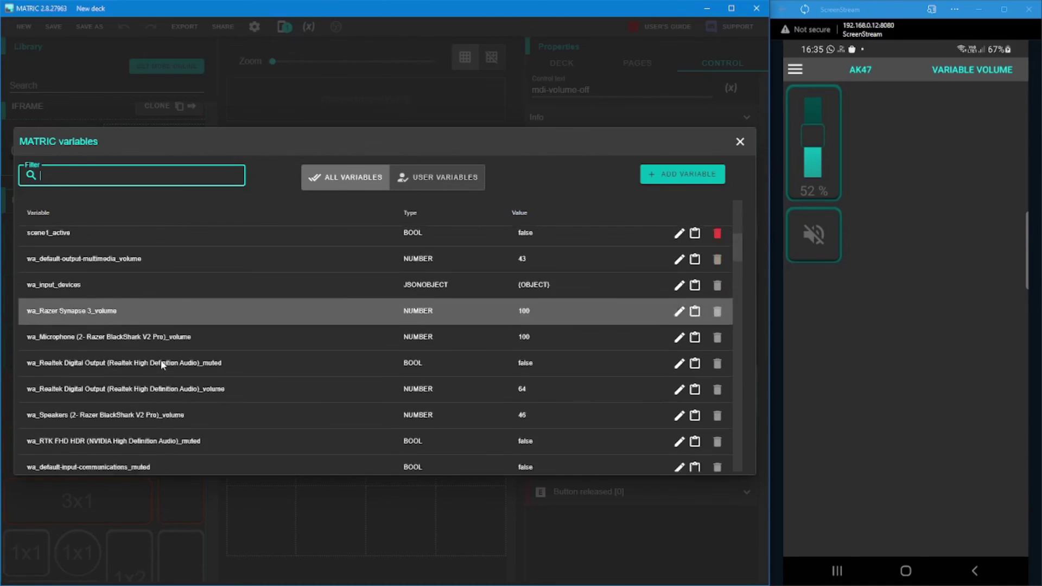
scroll(161, 365, "down", 2)
scroll(161, 365, "up", 10)
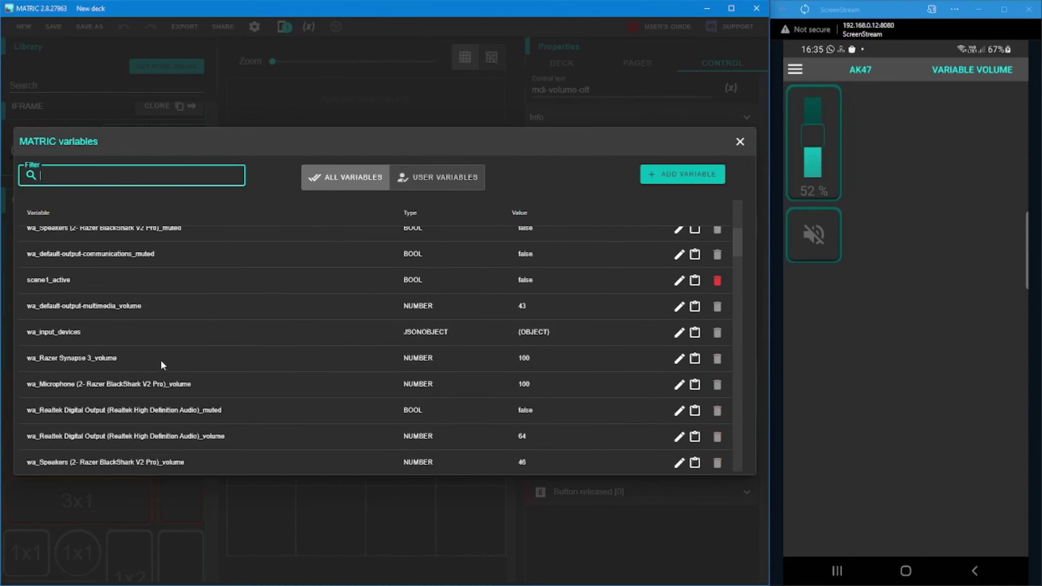